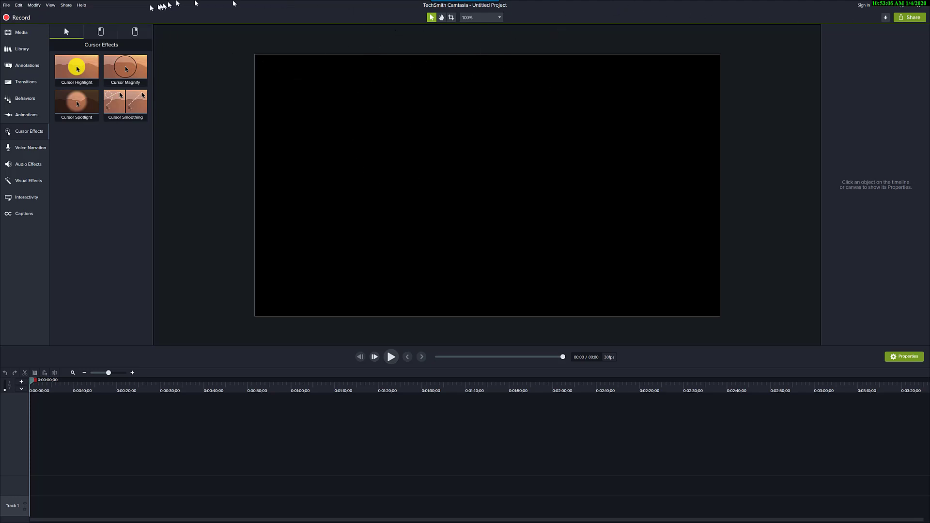
Step: Create a new project
{"action": "left_click", "coordinate": [4, 7]}
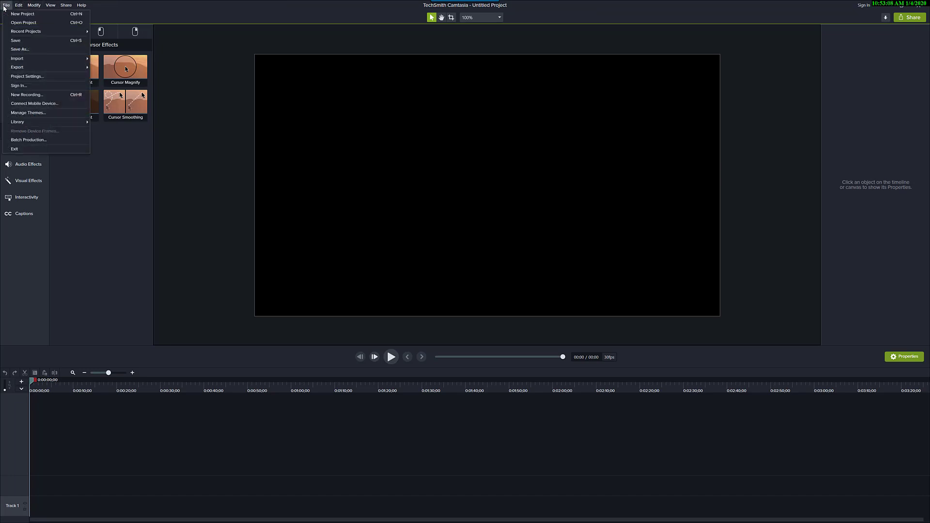
{"action": "left_click", "coordinate": [30, 12]}
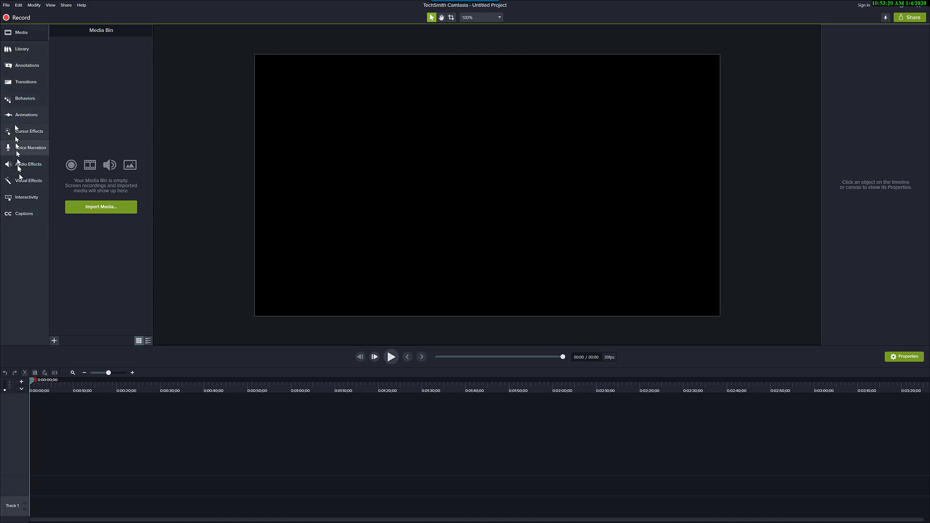
Step: Look through the media, library, annotation, transition, audio effect and visual effect collections, ending on the media bin
{"action": "left_click", "coordinate": [22, 45]}
{"action": "left_click", "coordinate": [21, 33]}
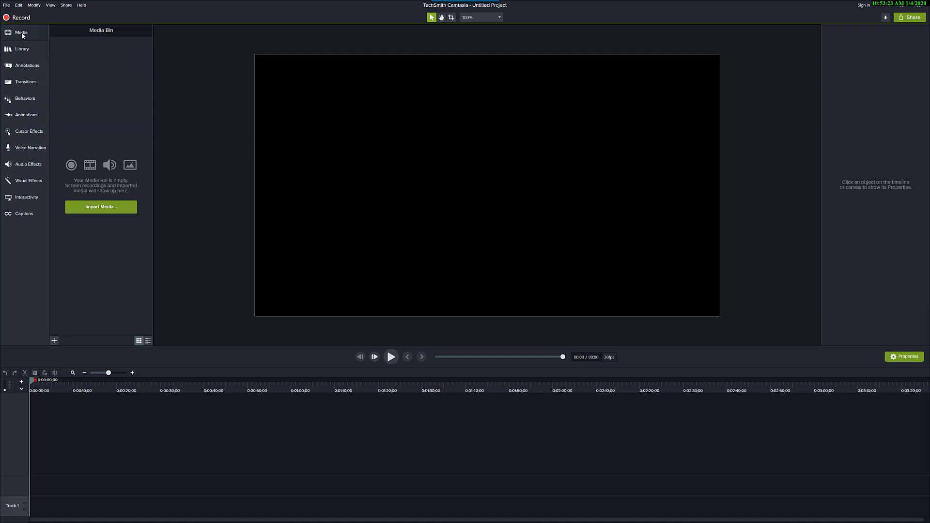
{"action": "left_click", "coordinate": [23, 71]}
{"action": "left_click", "coordinate": [24, 84]}
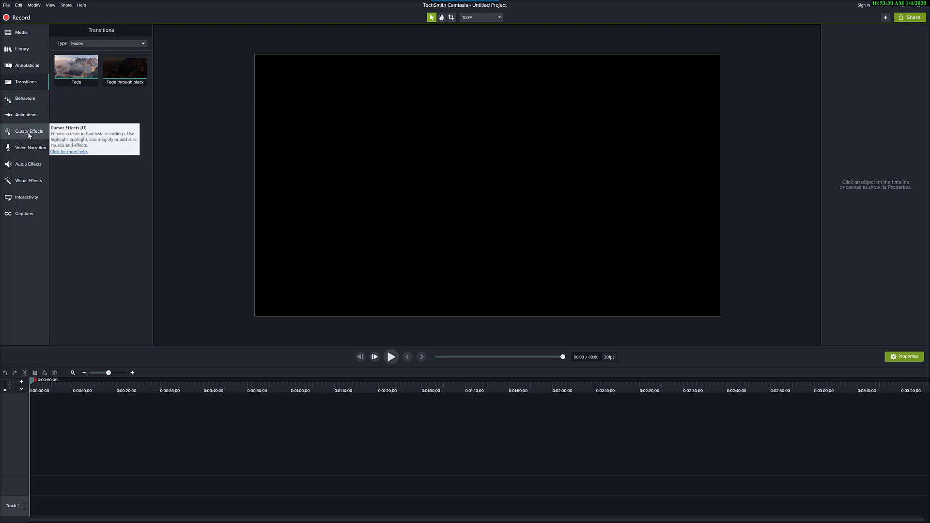
{"action": "left_click", "coordinate": [27, 166]}
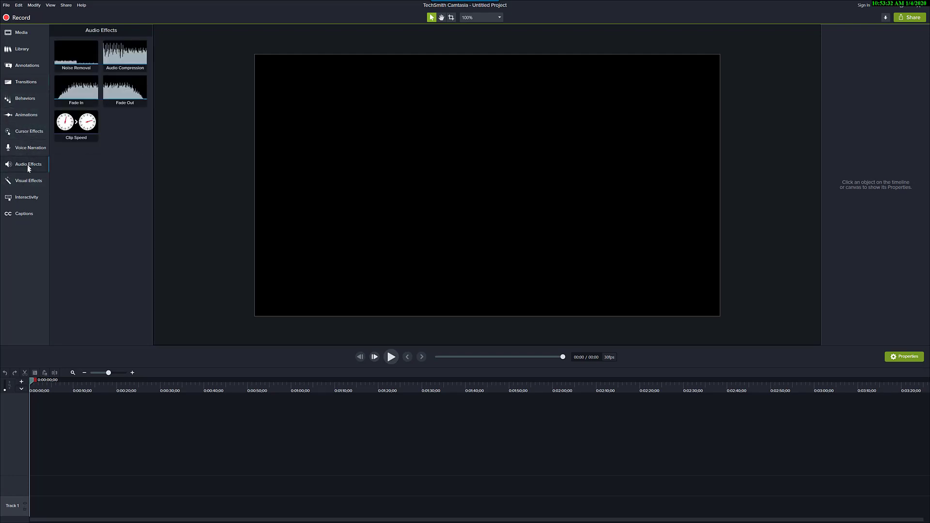
{"action": "left_click", "coordinate": [29, 183]}
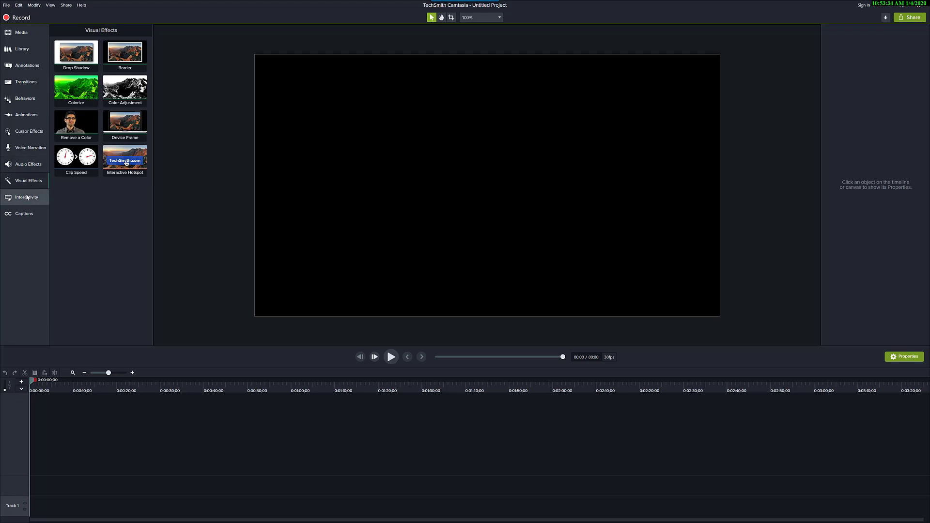
{"action": "left_click", "coordinate": [26, 51]}
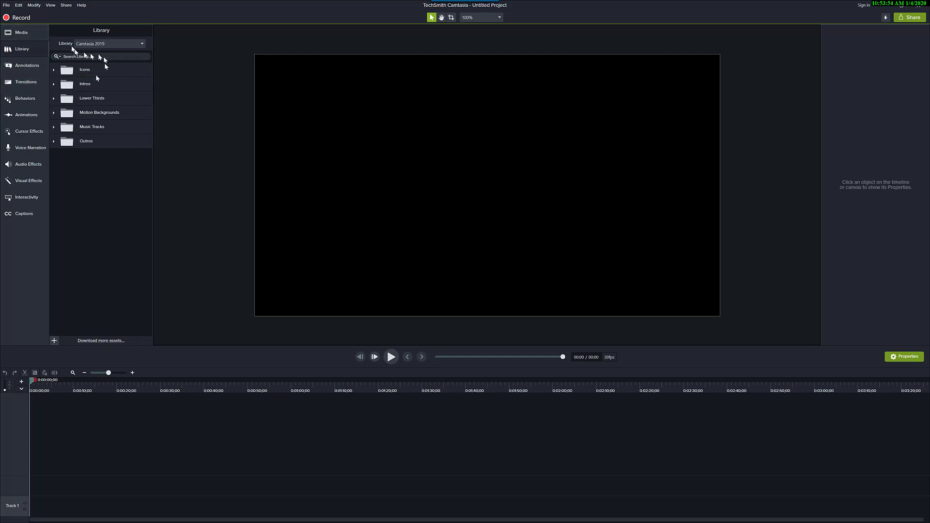
{"action": "left_click", "coordinate": [27, 66]}
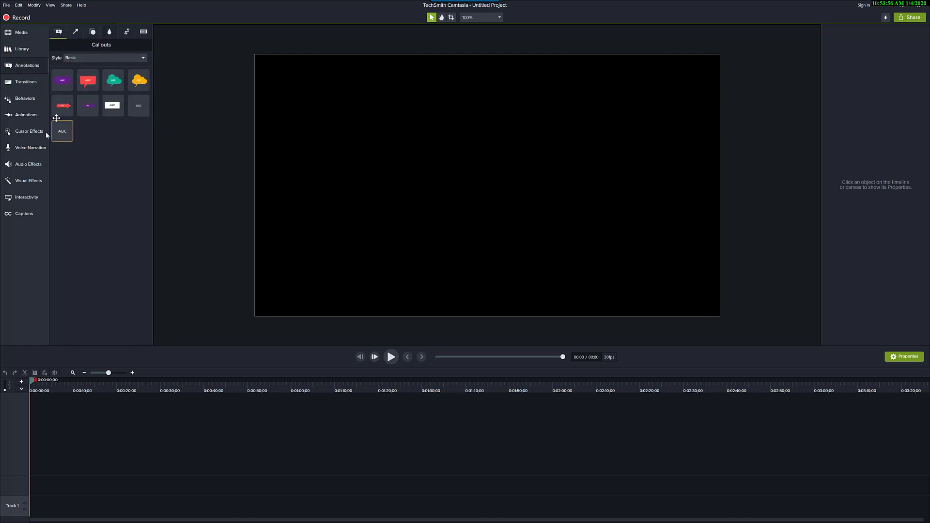
{"action": "left_click", "coordinate": [29, 75]}
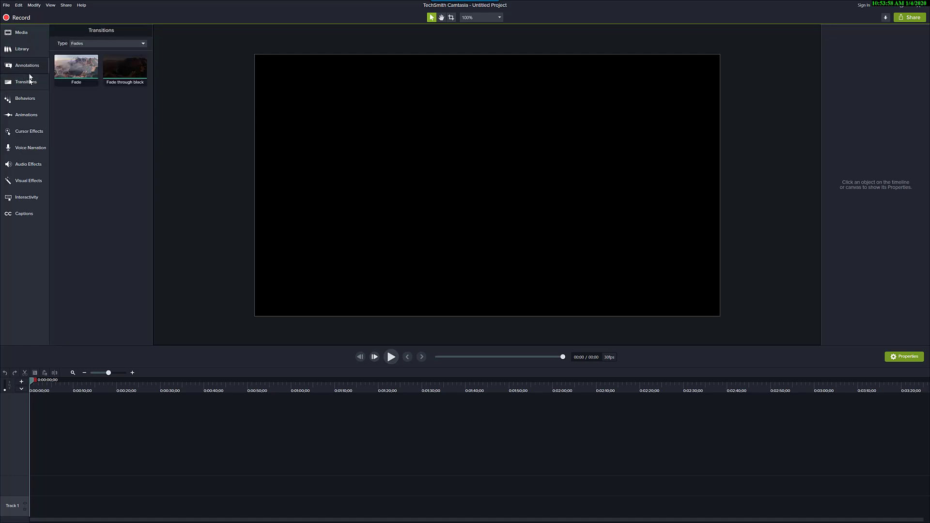
{"action": "left_click", "coordinate": [25, 35]}
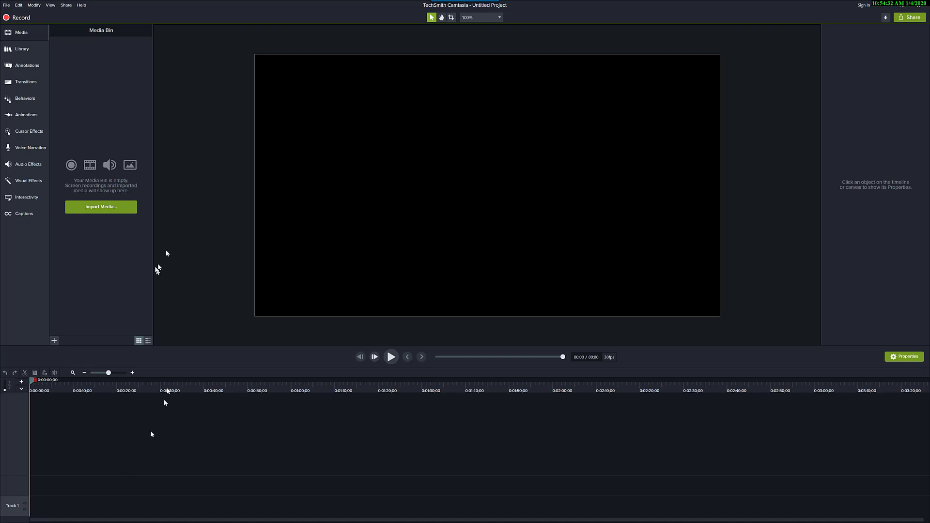
Step: Import the image _DSC2964-HDR and the video DJI_0592 from the New Years Day 2020 folder into the media bin
{"action": "left_click", "coordinate": [105, 209]}
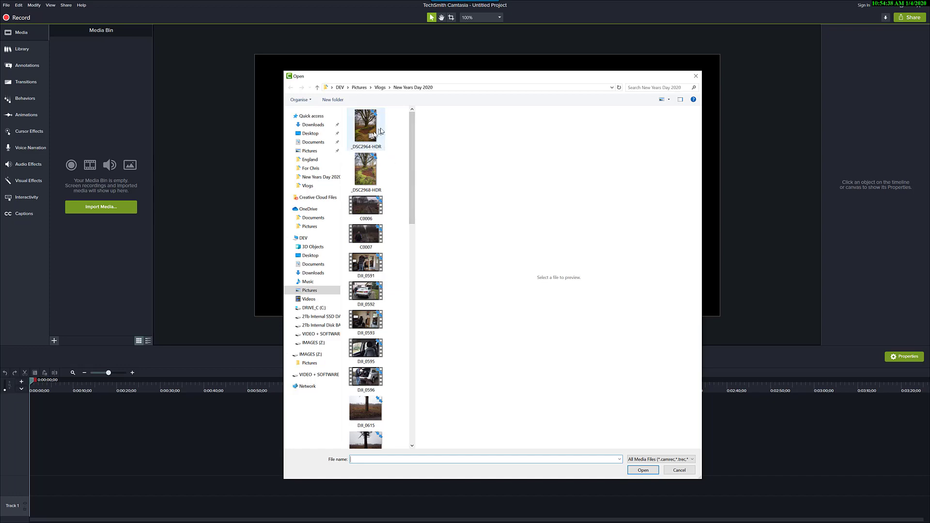
{"action": "left_click", "coordinate": [370, 128]}
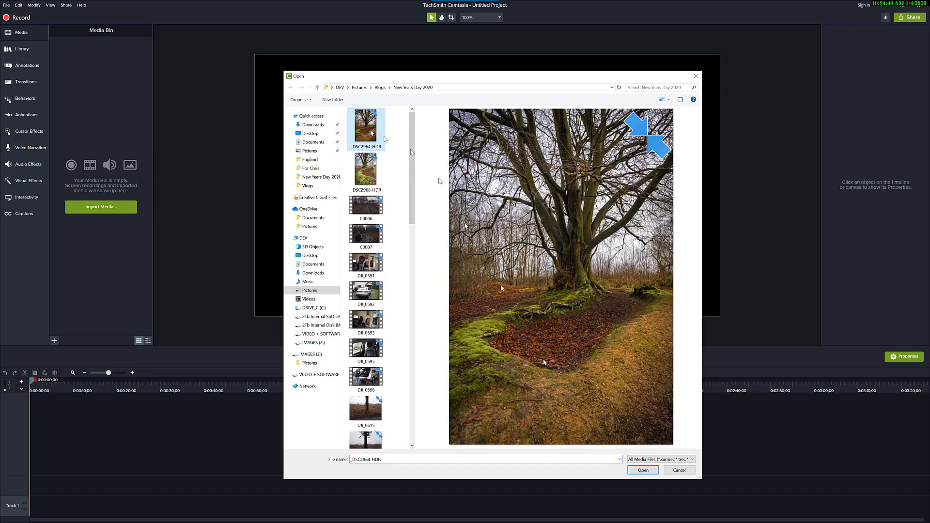
{"action": "left_click", "coordinate": [643, 470]}
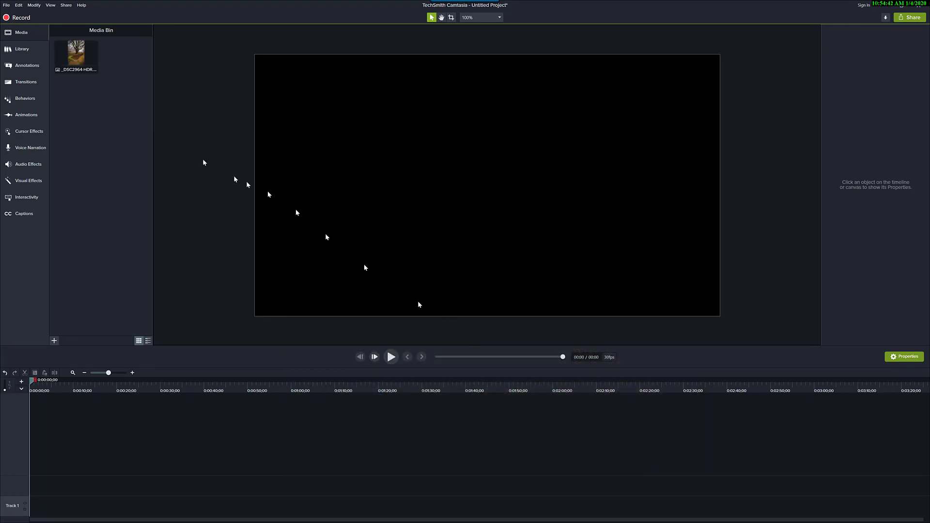
{"action": "left_click", "coordinate": [54, 341]}
{"action": "left_click", "coordinate": [73, 318]}
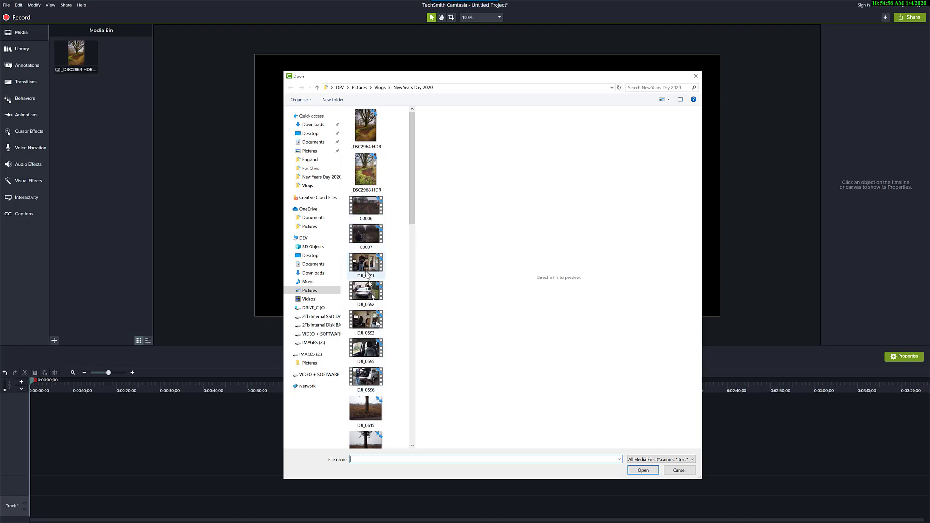
{"action": "double_click", "coordinate": [369, 293]}
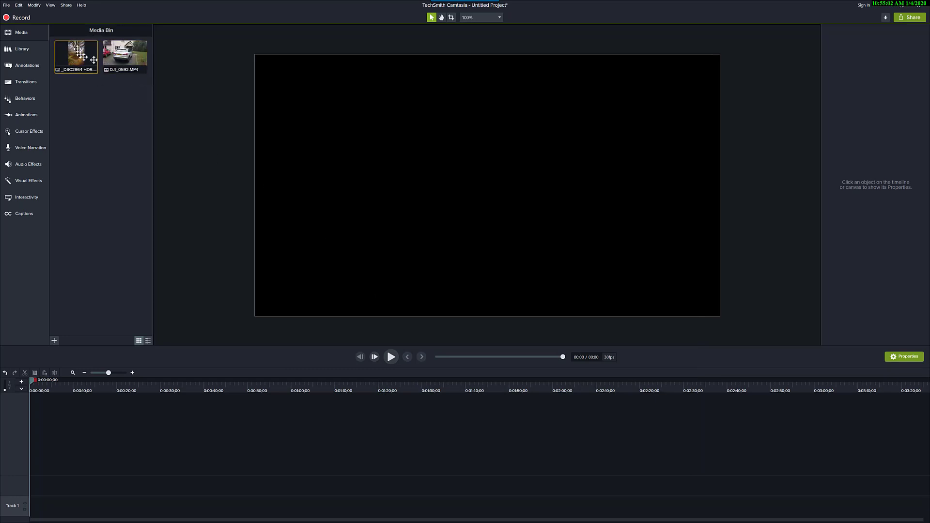
Step: Import the "allaroundus" audio file from the backing music folder inside Pictures into the media bin
{"action": "left_click", "coordinate": [21, 49]}
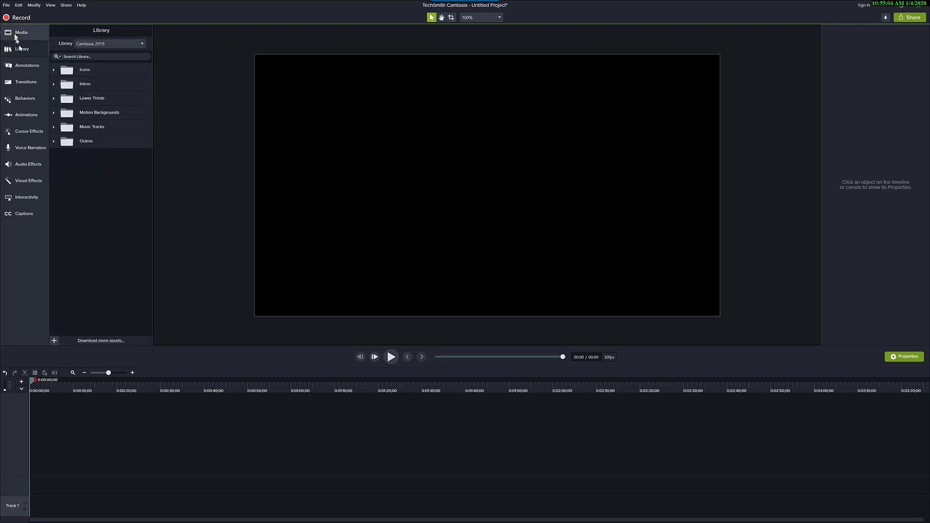
{"action": "left_click", "coordinate": [17, 33]}
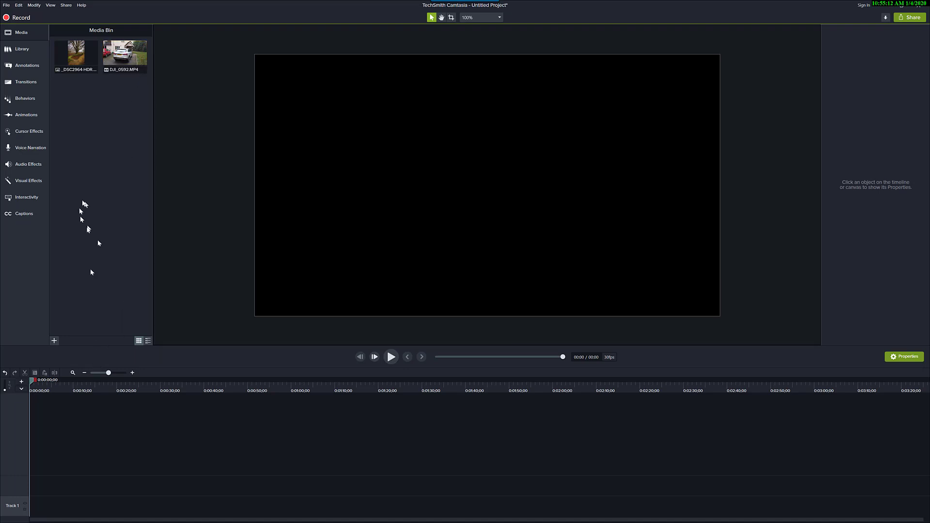
{"action": "left_click", "coordinate": [54, 341]}
{"action": "left_click", "coordinate": [63, 317]}
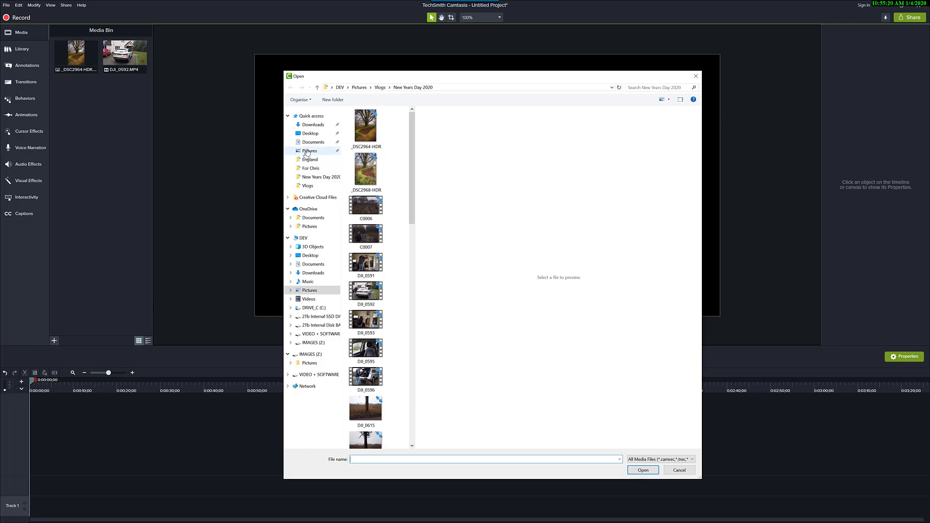
{"action": "left_click", "coordinate": [308, 151]}
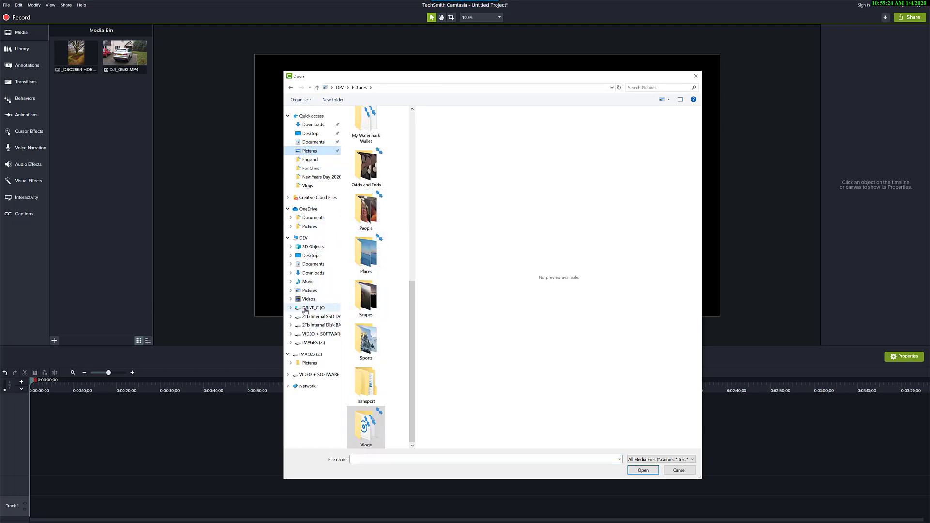
{"action": "left_click", "coordinate": [309, 291]}
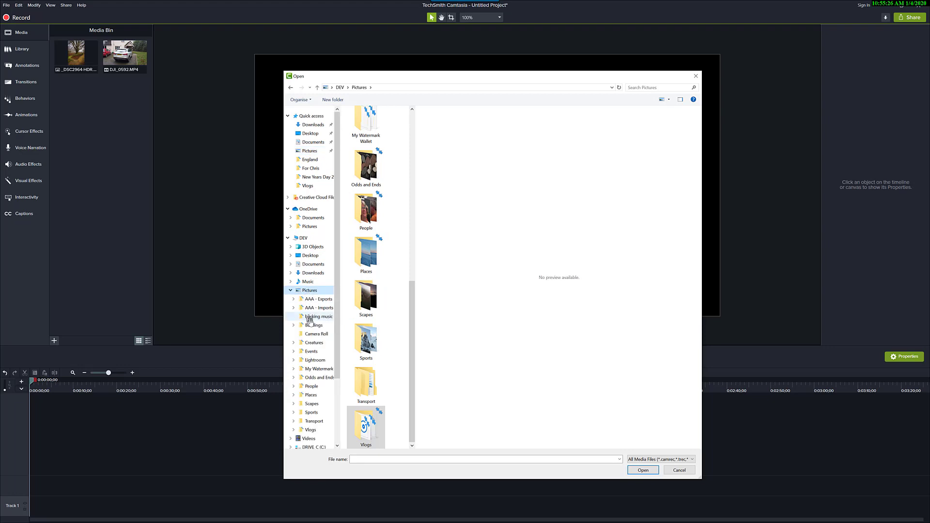
{"action": "left_click", "coordinate": [314, 317]}
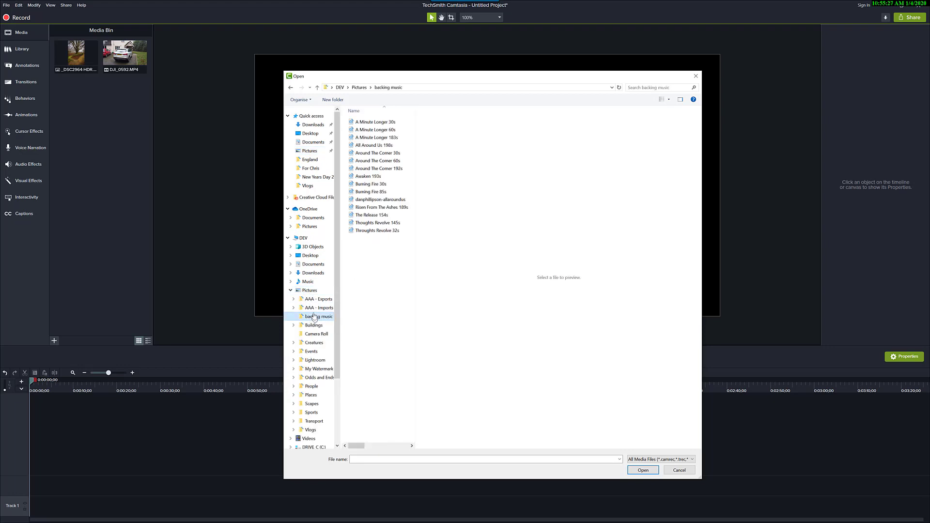
{"action": "left_click", "coordinate": [364, 201]}
{"action": "double_click", "coordinate": [364, 202]}
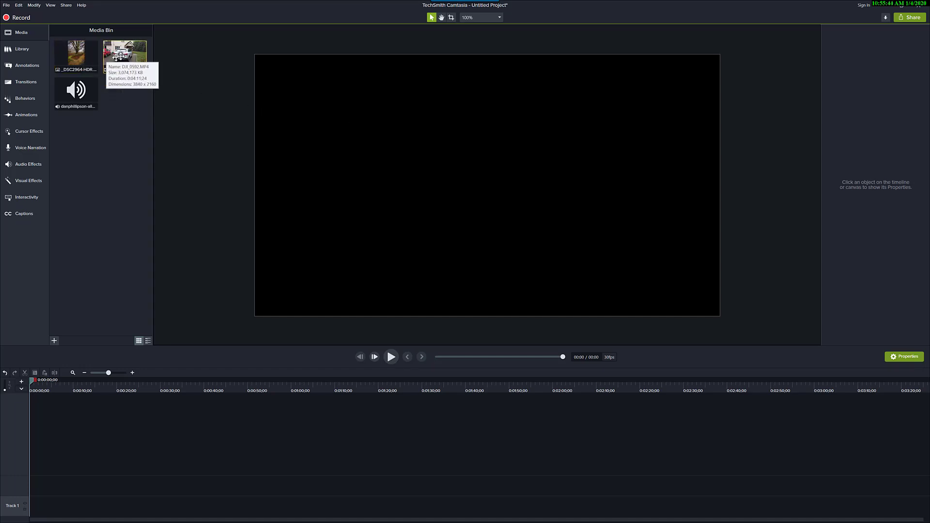
Step: Place the DJI_0592 video at the start of Track 1
{"action": "left_click_drag", "start_coordinate": [122, 56], "coordinate": [63, 514]}
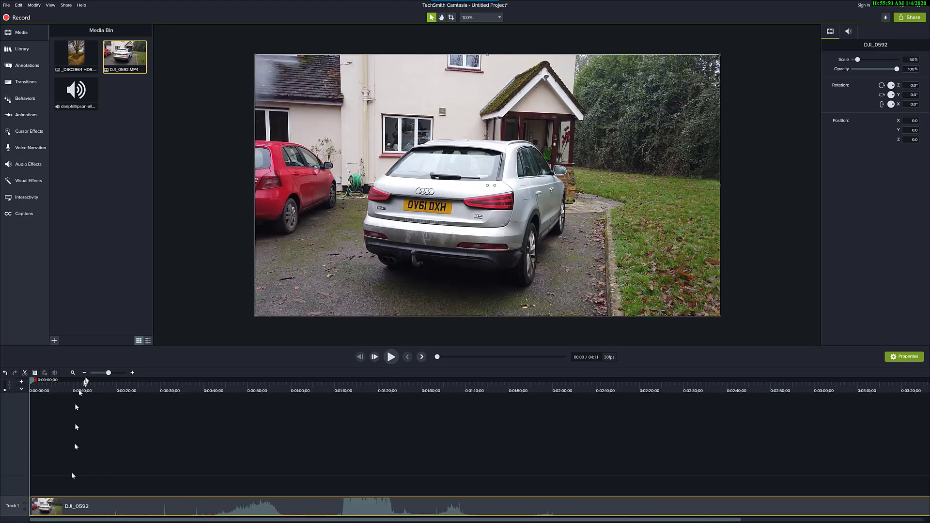
{"action": "left_click", "coordinate": [101, 373]}
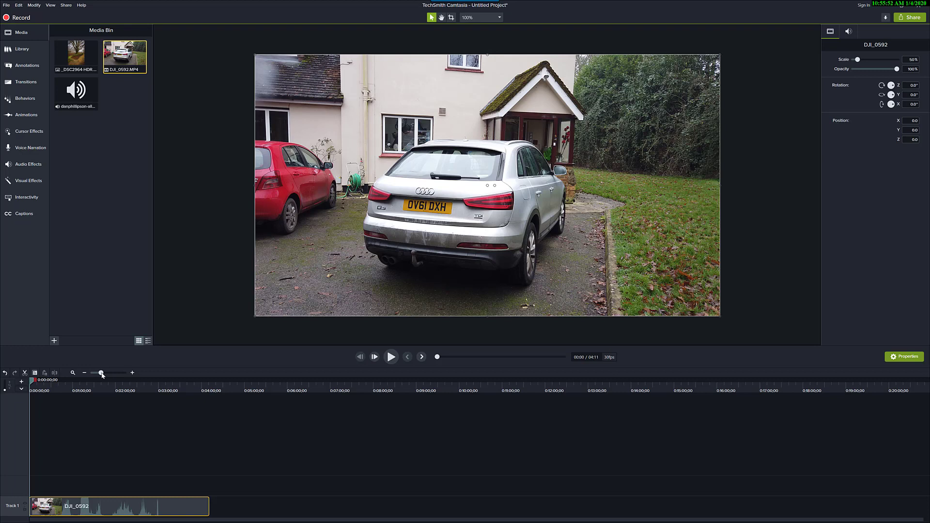
{"action": "left_click_drag", "start_coordinate": [102, 374], "coordinate": [104, 380]}
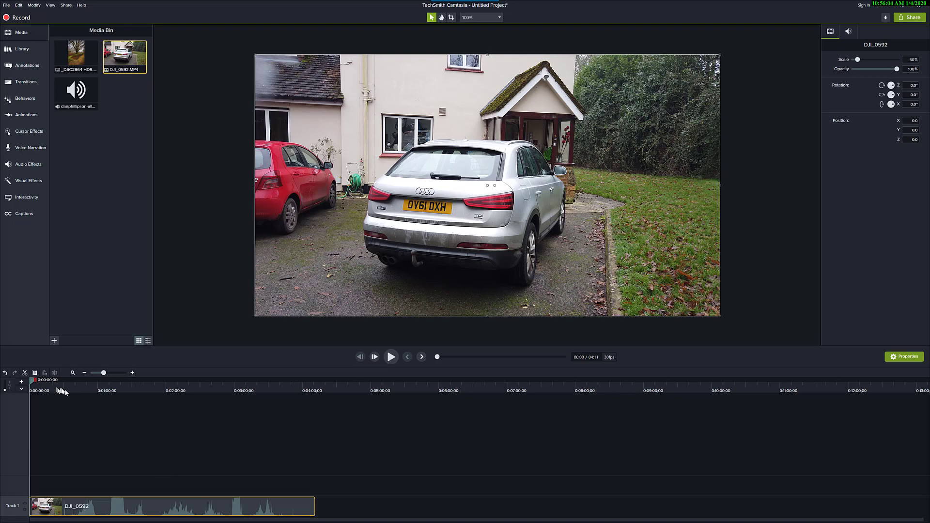
Step: Place the music clip on Track 2 above the video, starting at about 1:12
{"action": "left_click", "coordinate": [94, 82]}
{"action": "left_click_drag", "start_coordinate": [93, 82], "coordinate": [246, 486]}
{"action": "left_click_drag", "start_coordinate": [429, 508], "coordinate": [359, 504]}
{"action": "left_click_drag", "start_coordinate": [333, 480], "coordinate": [106, 495]}
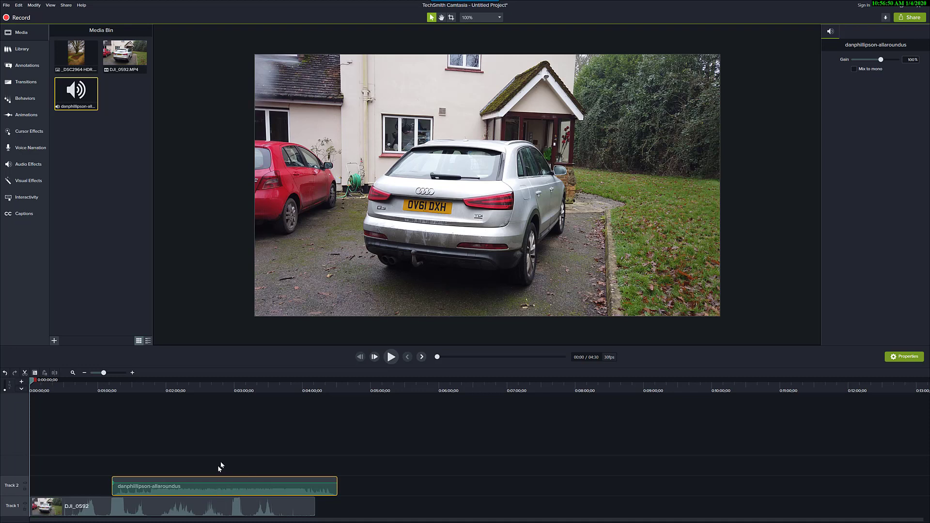
Step: Place the _DSC2964-HDR image on Track 1 after the video, leaving a gap and starting at about 4:37
{"action": "left_click_drag", "start_coordinate": [81, 50], "coordinate": [305, 522]}
{"action": "mouse_move", "coordinate": [399, 520]}
{"action": "left_mouse_down"}
{"action": "mouse_move", "coordinate": [423, 518]}
{"action": "mouse_move", "coordinate": [400, 515]}
{"action": "left_mouse_up"}
{"action": "left_click_drag", "start_coordinate": [341, 514], "coordinate": [366, 518]}
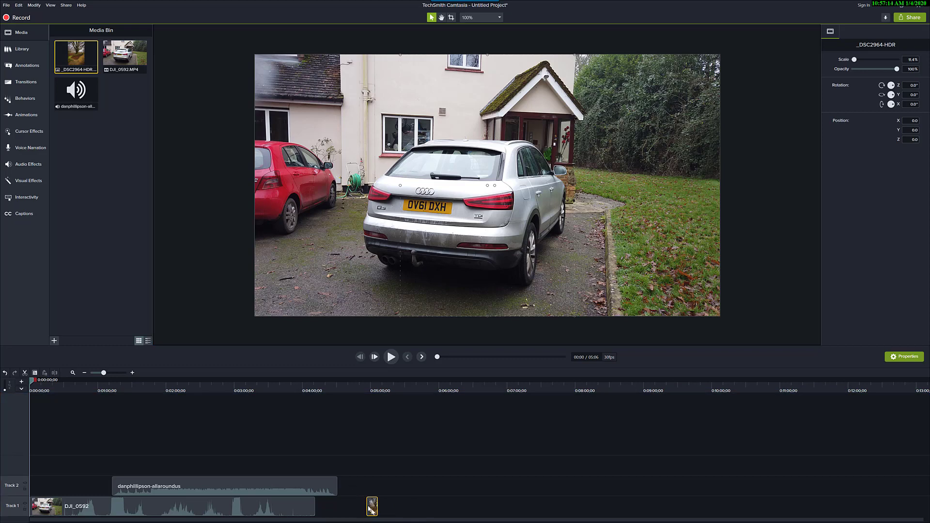
{"action": "left_click_drag", "start_coordinate": [371, 506], "coordinate": [351, 518]}
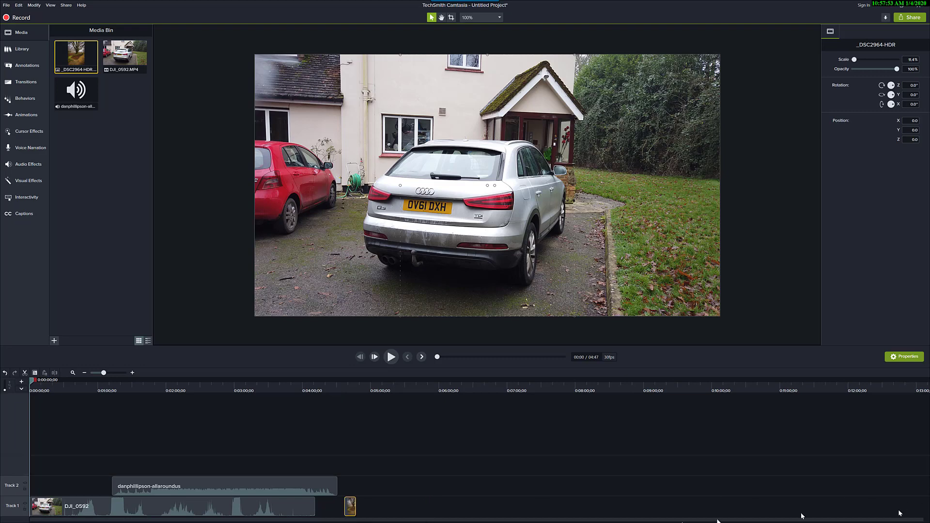
Step: Scrub through the DJI_0592 clip to about 0:57 and return the playhead to the start of the timeline
{"action": "left_click", "coordinate": [96, 512]}
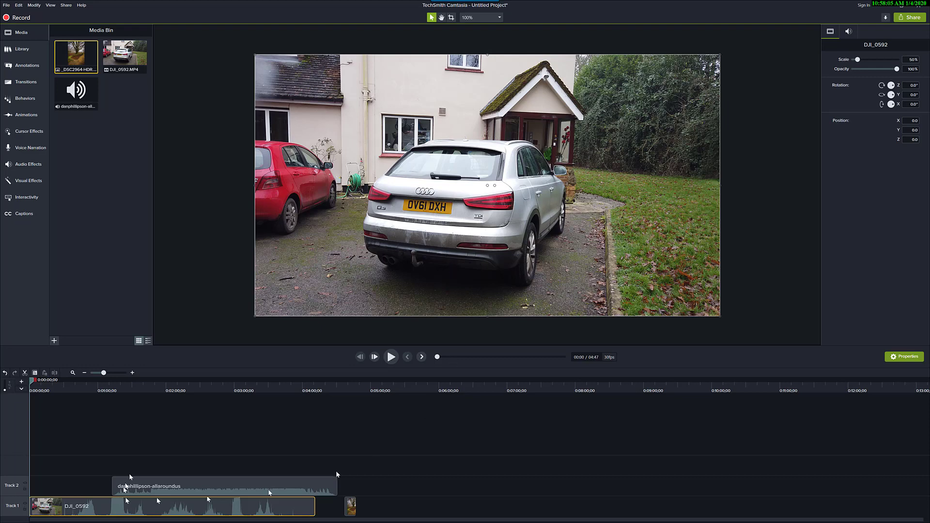
{"action": "left_click_drag", "start_coordinate": [32, 382], "coordinate": [94, 410]}
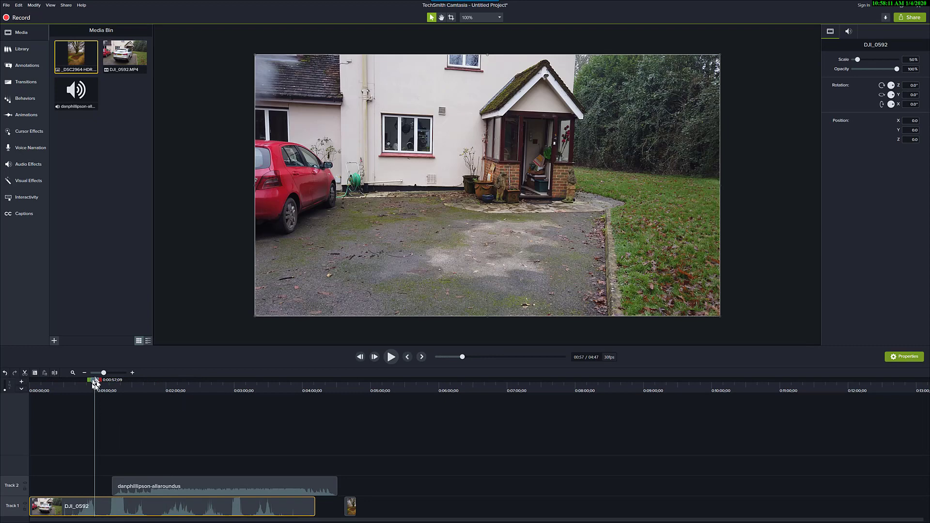
{"action": "left_click_drag", "start_coordinate": [95, 382], "coordinate": [95, 383]}
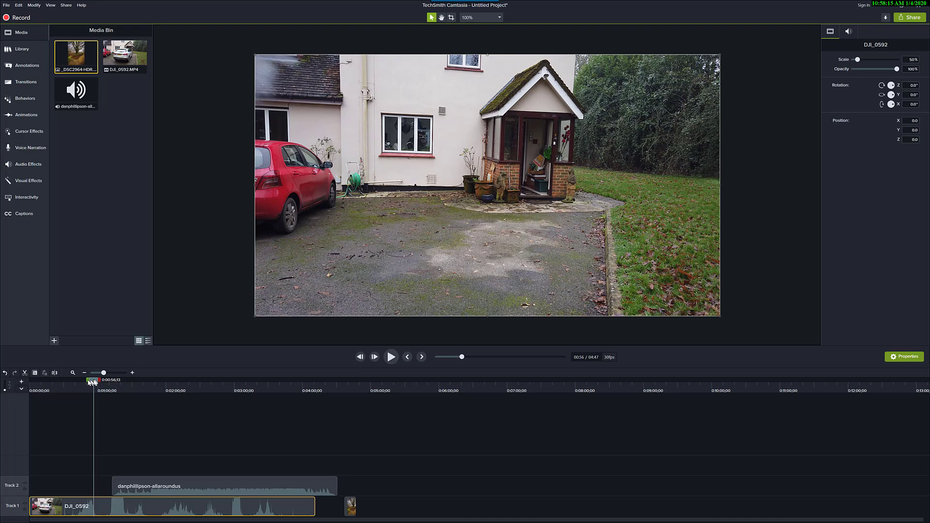
{"action": "mouse_move", "coordinate": [92, 383]}
{"action": "left_mouse_down"}
{"action": "mouse_move", "coordinate": [79, 383]}
{"action": "mouse_move", "coordinate": [94, 383]}
{"action": "left_mouse_up"}
{"action": "mouse_move", "coordinate": [101, 381]}
{"action": "left_mouse_down"}
{"action": "mouse_move", "coordinate": [114, 383]}
{"action": "mouse_move", "coordinate": [94, 382]}
{"action": "left_mouse_up"}
{"action": "left_click_drag", "start_coordinate": [94, 382], "coordinate": [30, 442]}
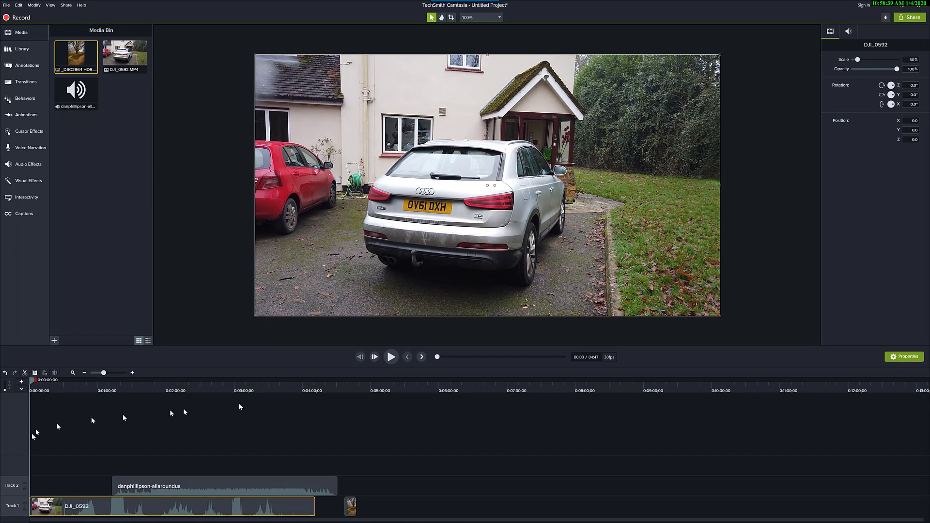
Step: Play the timeline from the start to about 0:14, and set the playhead back to about 0:11
{"action": "left_click", "coordinate": [391, 357]}
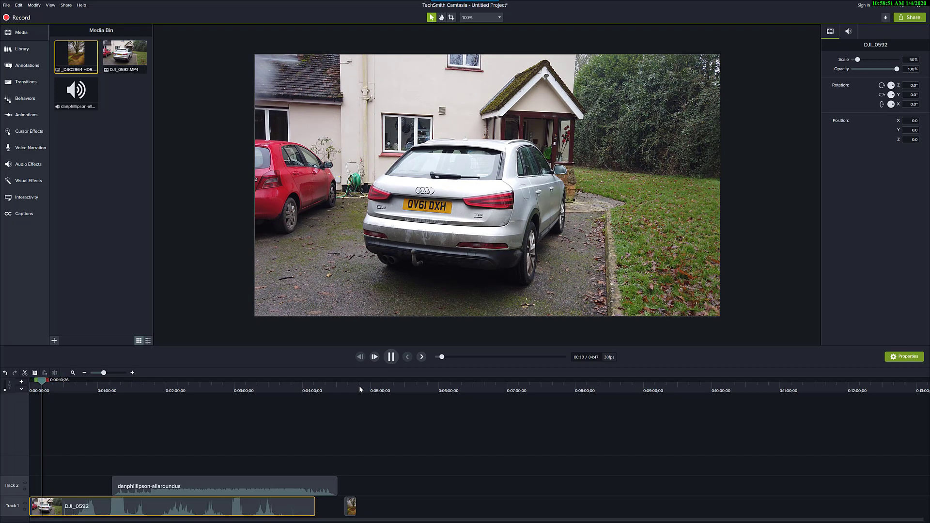
{"action": "left_click", "coordinate": [392, 357]}
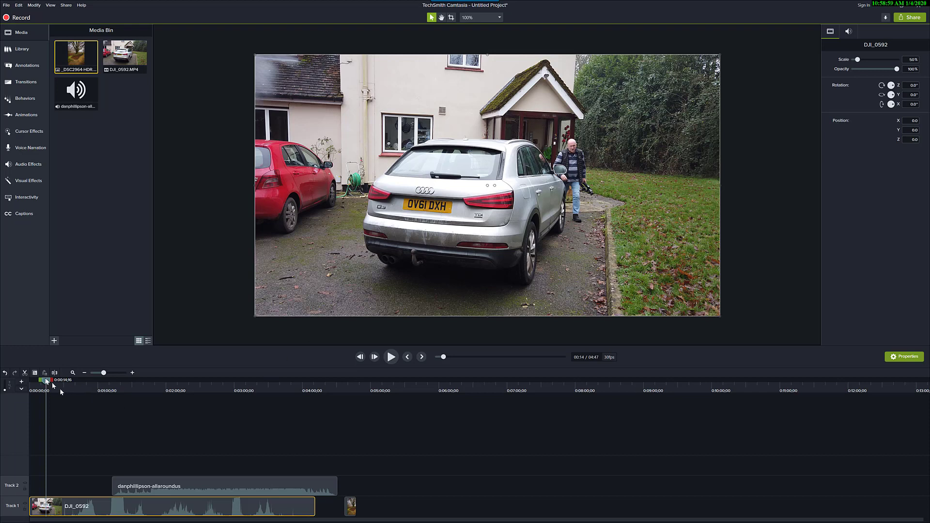
{"action": "mouse_move", "coordinate": [53, 385]}
{"action": "left_mouse_down"}
{"action": "mouse_move", "coordinate": [37, 383]}
{"action": "mouse_move", "coordinate": [43, 387]}
{"action": "left_mouse_up"}
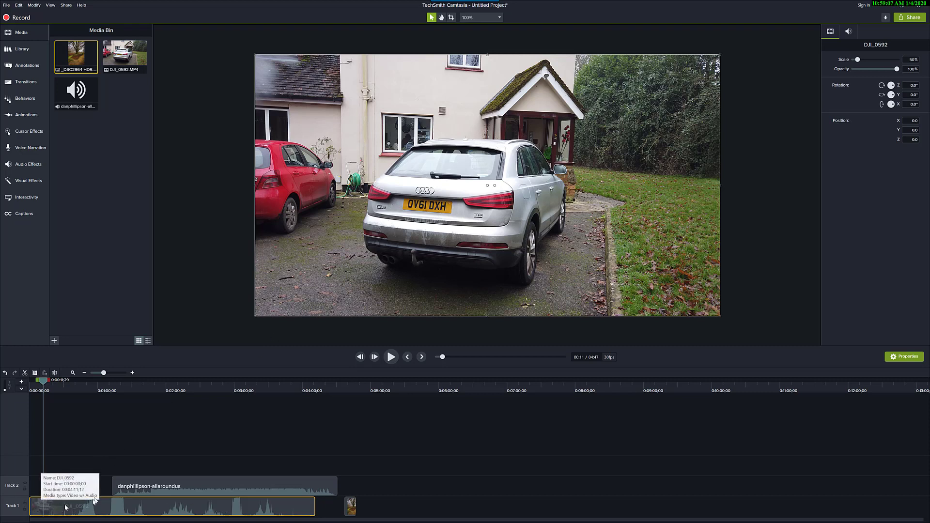
Step: Split the DJI_0592 clip on Track 1 at the playhead, about 0:11, and delete the opening section
{"action": "left_click", "coordinate": [54, 373]}
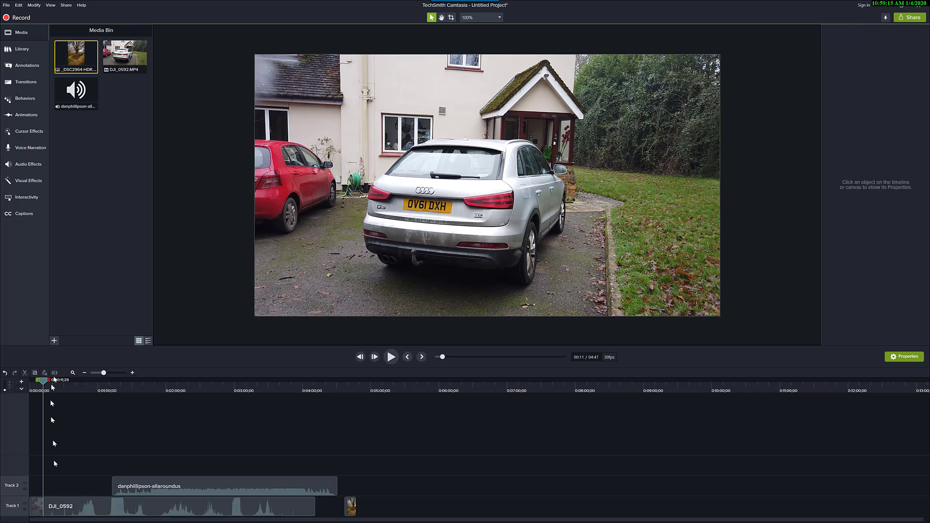
{"action": "left_click", "coordinate": [103, 510]}
{"action": "left_click", "coordinate": [35, 506]}
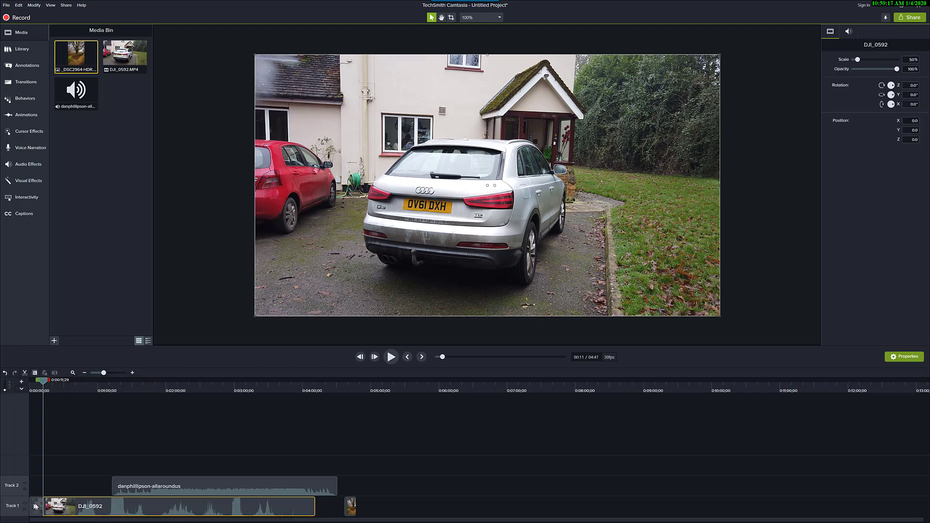
{"action": "left_click", "coordinate": [80, 505]}
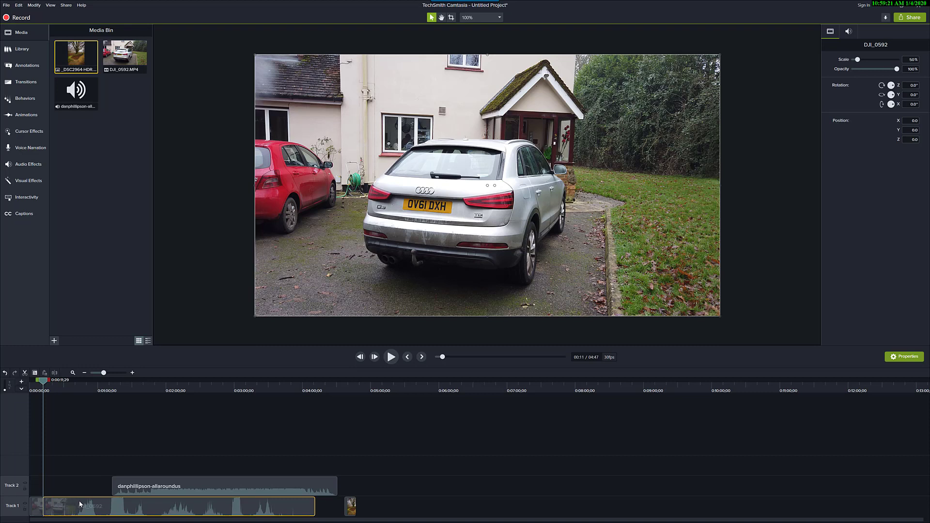
{"action": "left_click", "coordinate": [37, 506]}
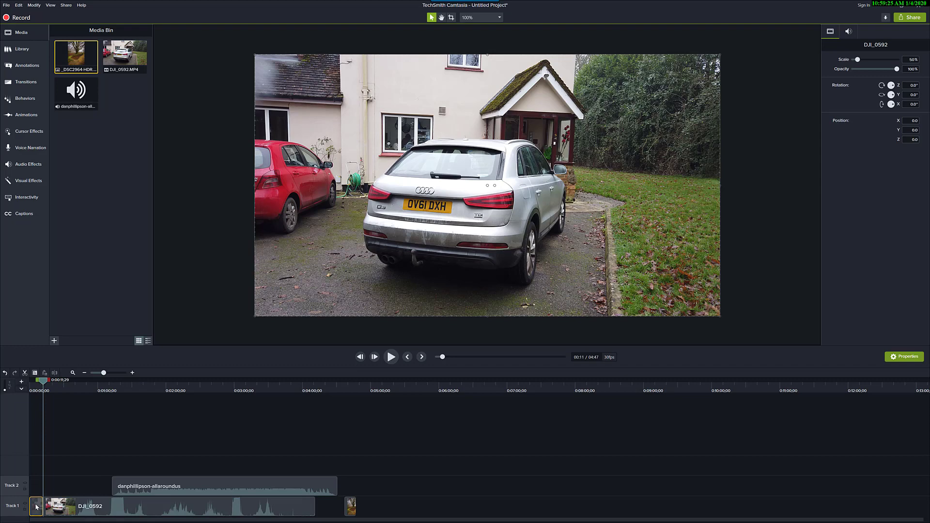
{"action": "key", "text": "Delete"}
Step: Move the remaining DJI_0592 clip to the start of the timeline and play it back from the start to about 0:12
{"action": "left_click_drag", "start_coordinate": [80, 507], "coordinate": [51, 520]}
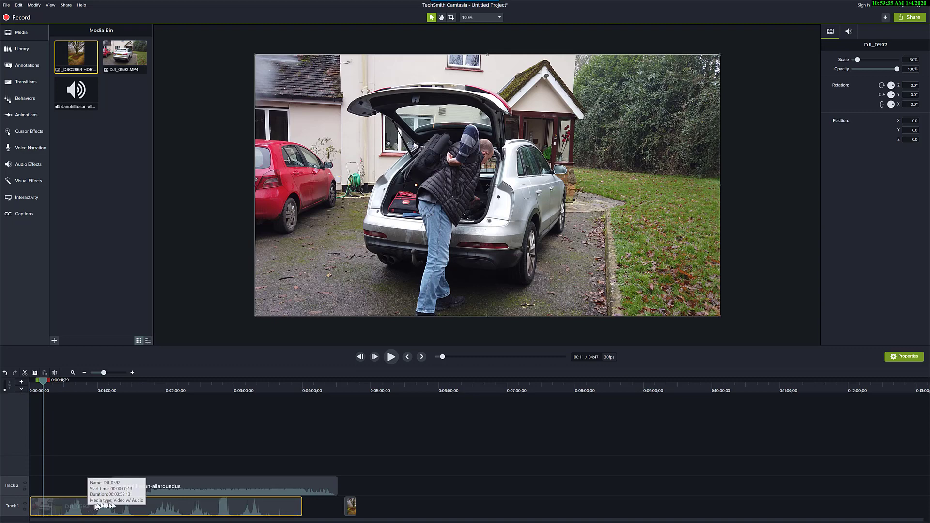
{"action": "left_click_drag", "start_coordinate": [95, 507], "coordinate": [75, 507]}
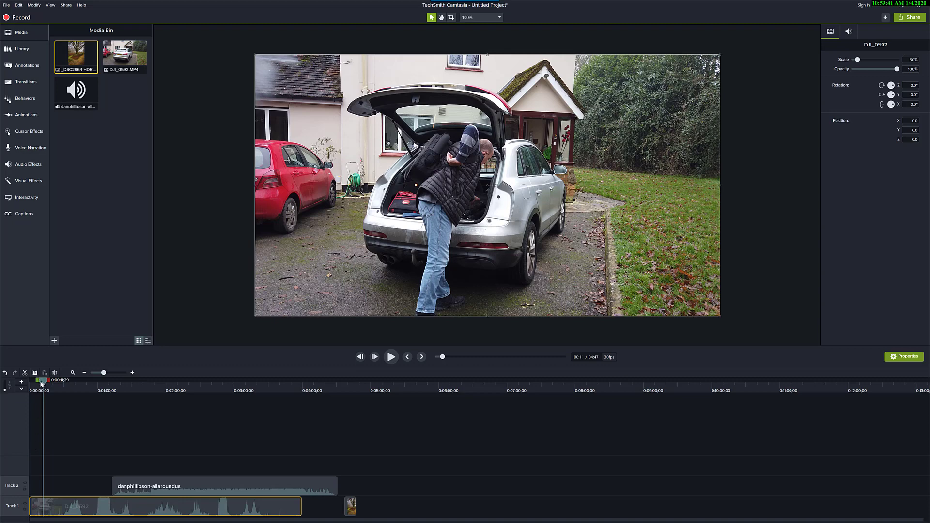
{"action": "left_click_drag", "start_coordinate": [42, 384], "coordinate": [30, 383]}
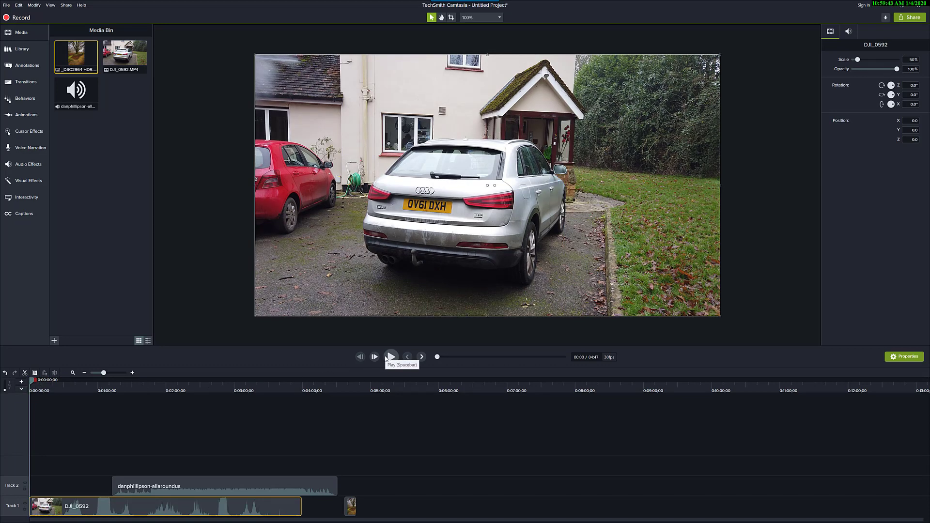
{"action": "left_click", "coordinate": [390, 357]}
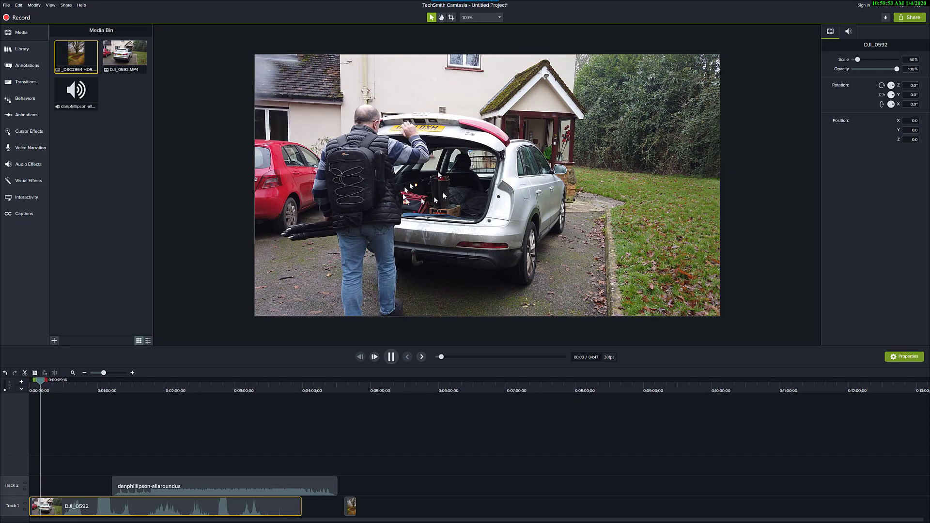
{"action": "left_click", "coordinate": [391, 357]}
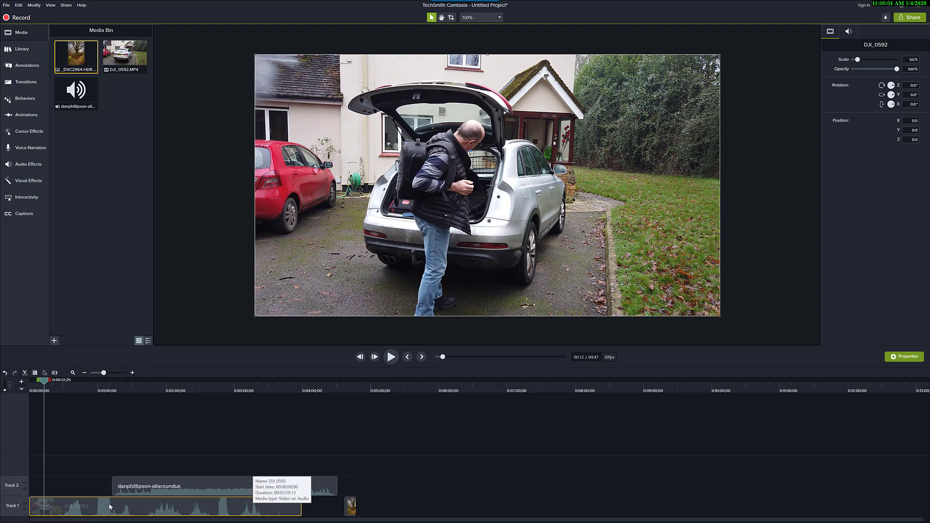
Step: Separate the audio and video of the DJI_0592 clip and lower the volume of the detached audio on Track 2
{"action": "right_click", "coordinate": [159, 510]}
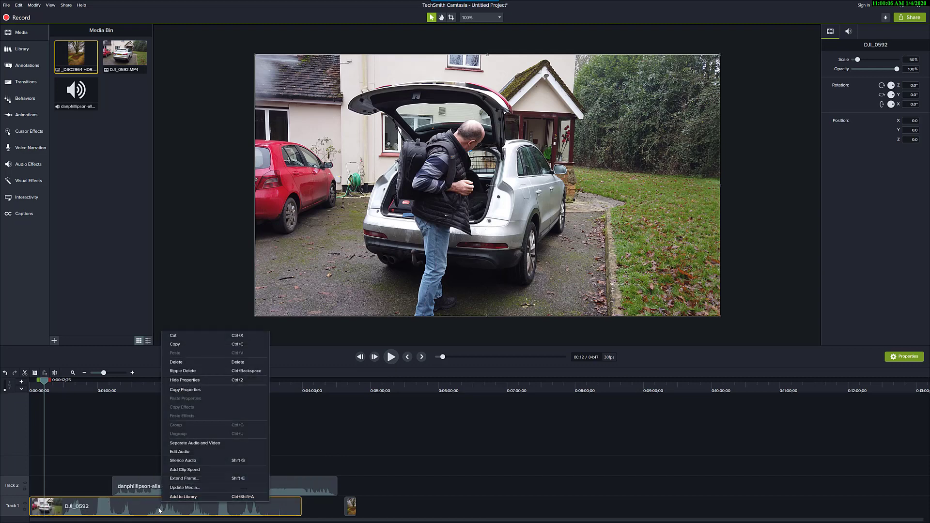
{"action": "left_click", "coordinate": [198, 444]}
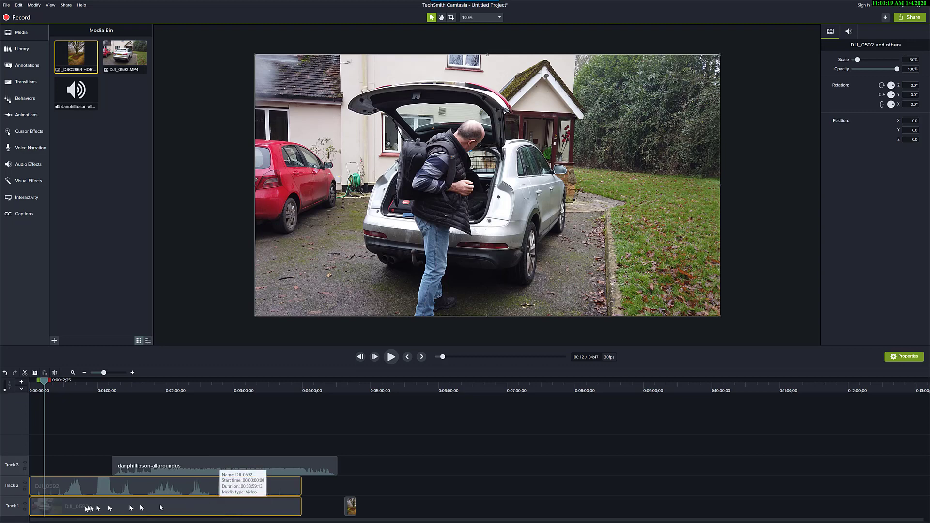
{"action": "left_click", "coordinate": [182, 492]}
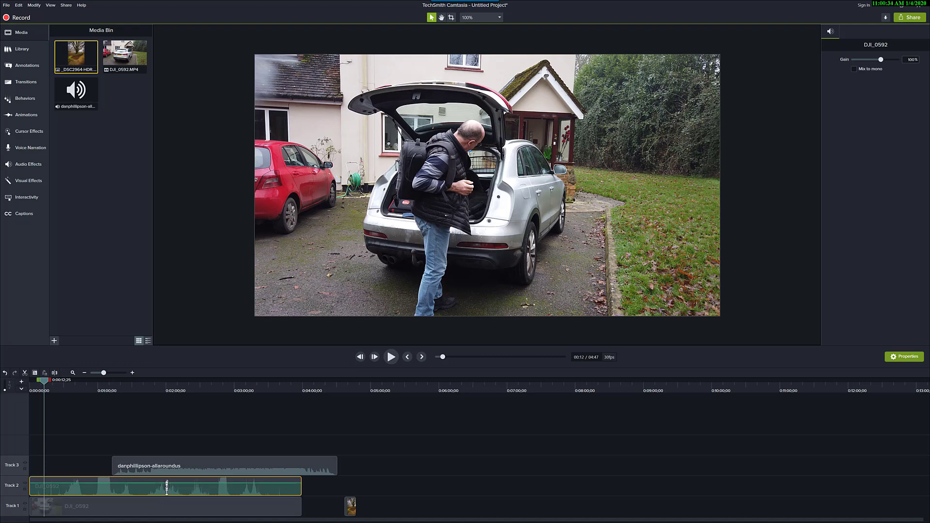
{"action": "left_click_drag", "start_coordinate": [167, 487], "coordinate": [172, 493]}
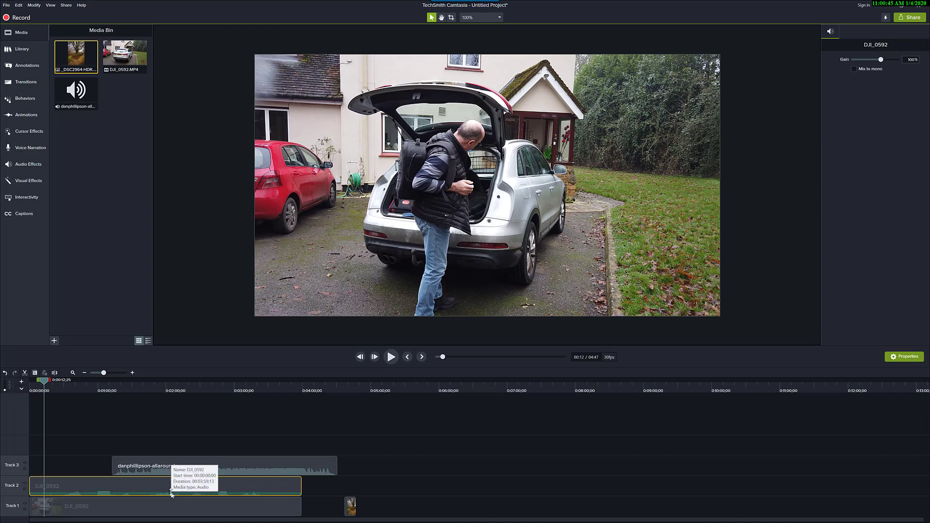
Step: Lower the volume of the music clip on Track 3
{"action": "left_click", "coordinate": [221, 466]}
{"action": "left_click_drag", "start_coordinate": [222, 459], "coordinate": [223, 465]}
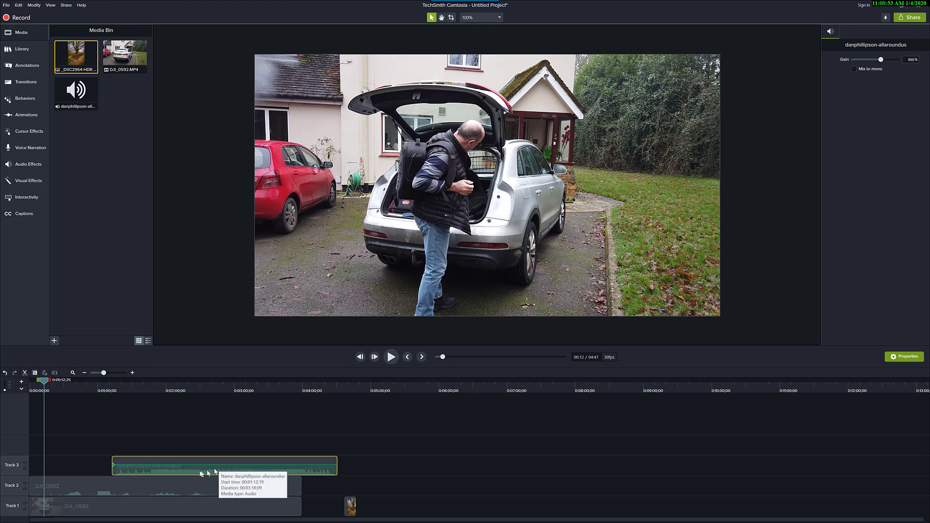
{"action": "mouse_move", "coordinate": [199, 474]}
{"action": "left_mouse_down"}
{"action": "mouse_move", "coordinate": [166, 476]}
{"action": "mouse_move", "coordinate": [199, 476]}
{"action": "left_mouse_up"}
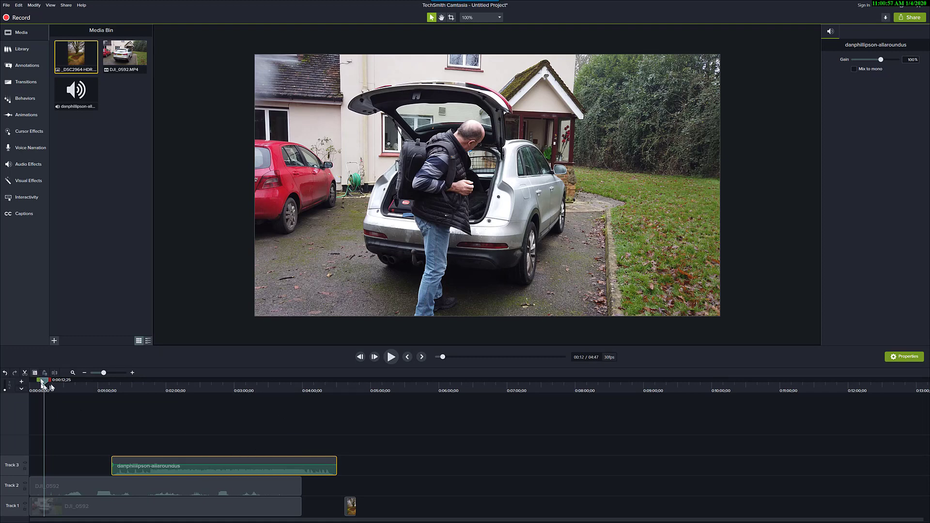
Step: Play the timeline to about 0:27, move the music clip to the timeline start, and return the playhead there
{"action": "left_click", "coordinate": [391, 357]}
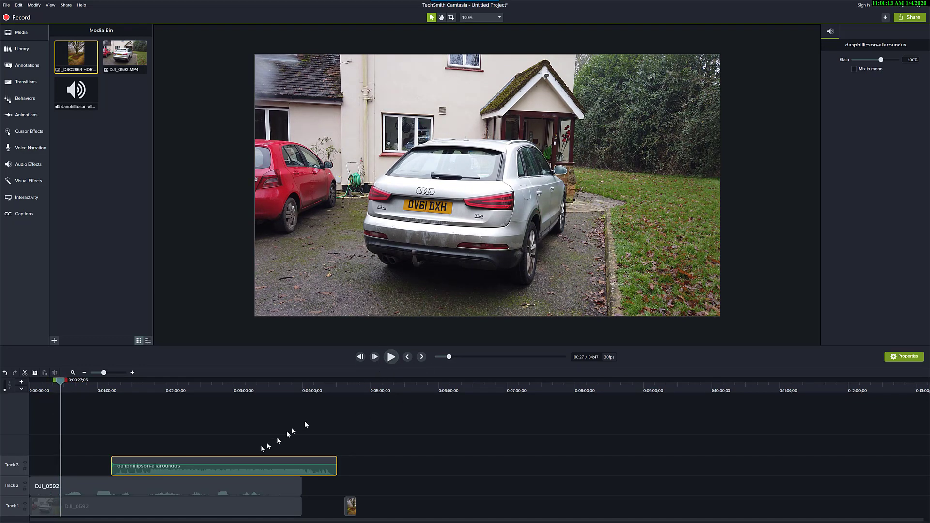
{"action": "left_click_drag", "start_coordinate": [261, 461], "coordinate": [172, 474]}
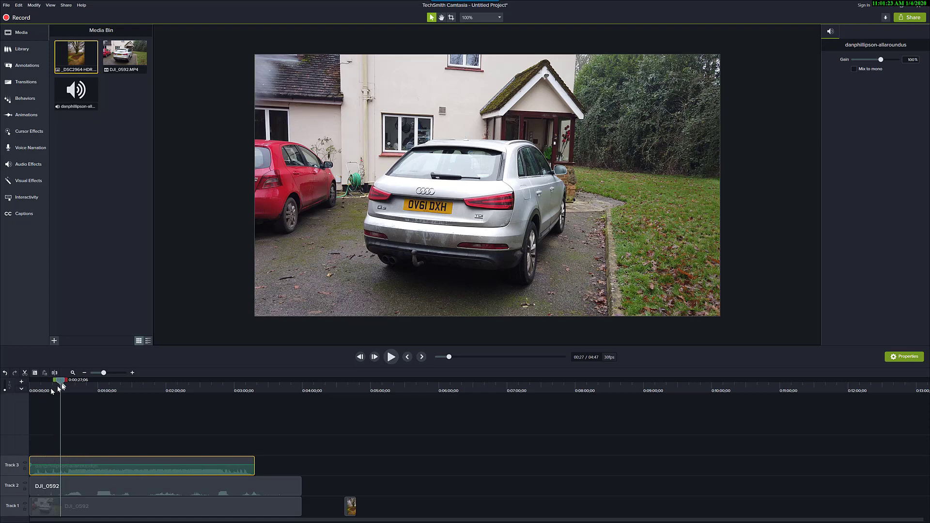
{"action": "left_click_drag", "start_coordinate": [62, 386], "coordinate": [28, 393]}
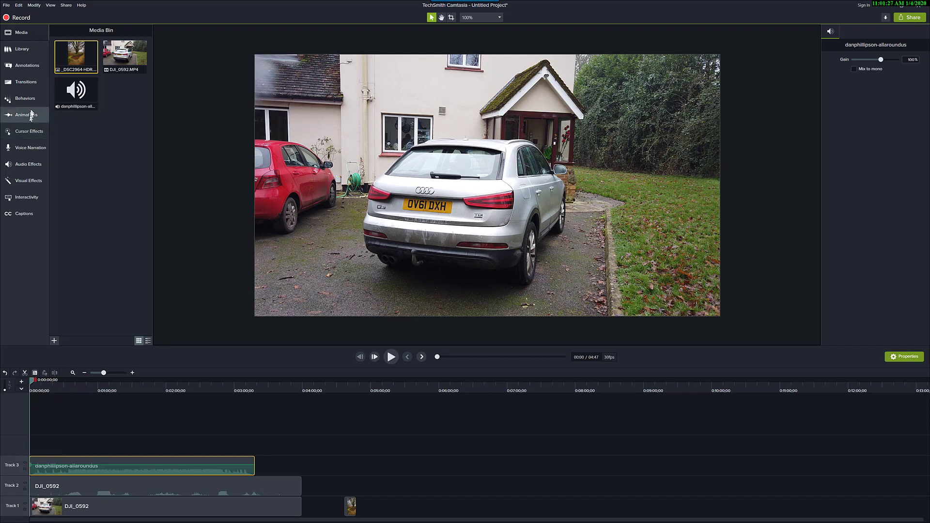
Step: Apply the Fade In and Fade Out audio effects to the music clip on Track 3
{"action": "left_click", "coordinate": [32, 164]}
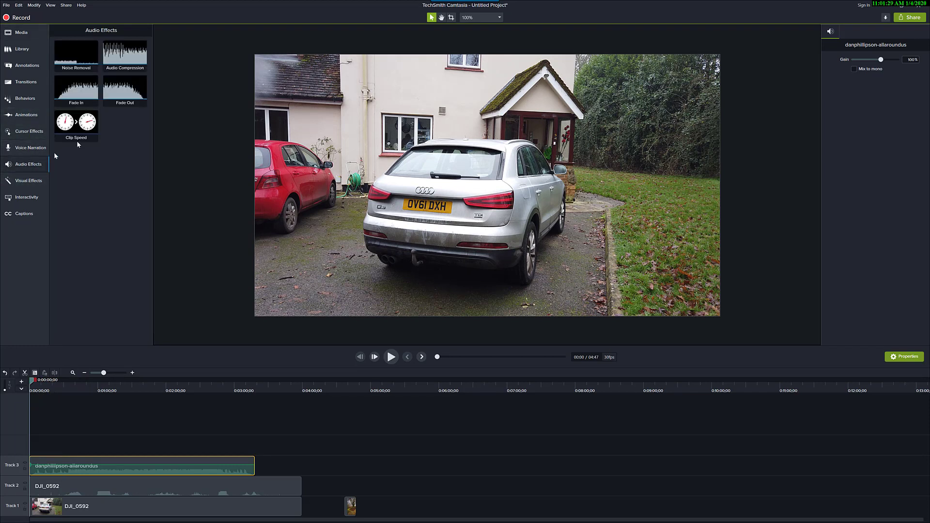
{"action": "left_click_drag", "start_coordinate": [88, 93], "coordinate": [63, 467]}
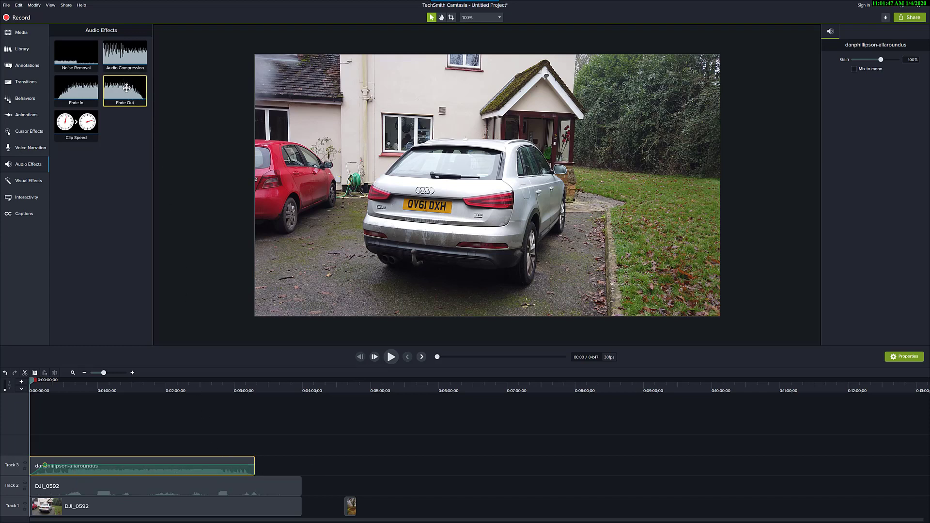
{"action": "left_click_drag", "start_coordinate": [126, 88], "coordinate": [241, 466]}
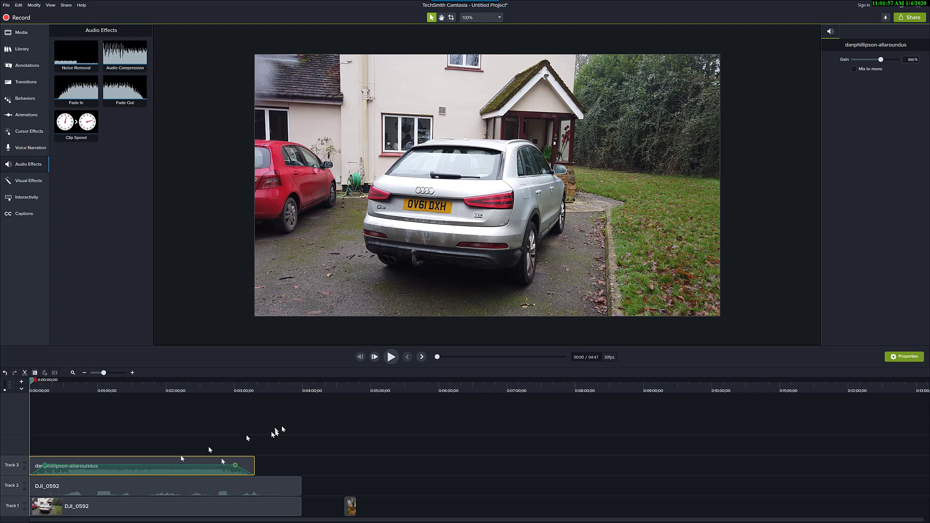
Step: Play the timeline from the start to about 0:43 and split the DJI_0592 video on Track 1 there
{"action": "left_click", "coordinate": [390, 357]}
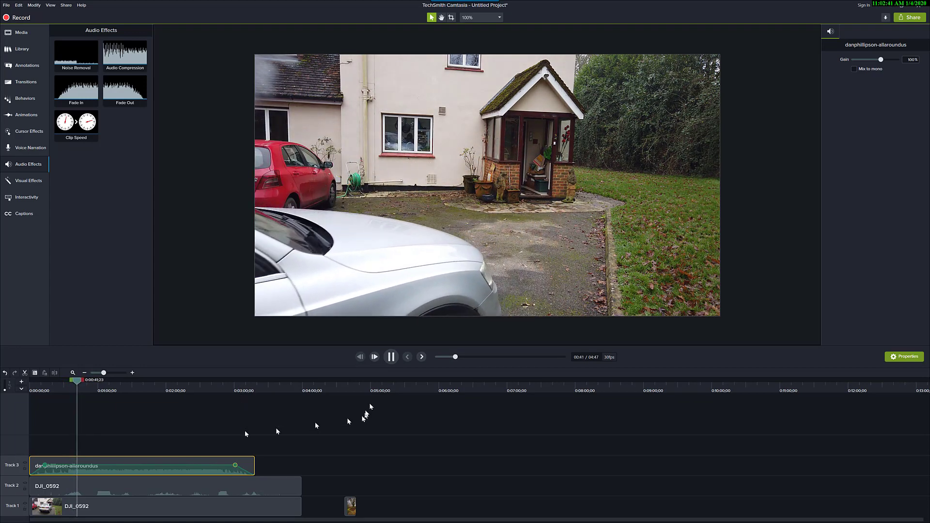
{"action": "left_click", "coordinate": [391, 357]}
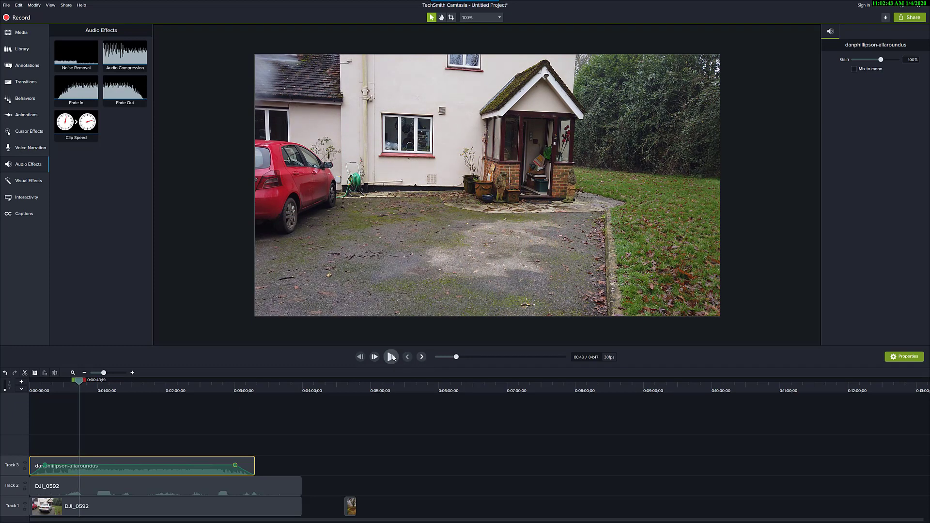
{"action": "left_click", "coordinate": [105, 505]}
{"action": "left_click", "coordinate": [55, 374]}
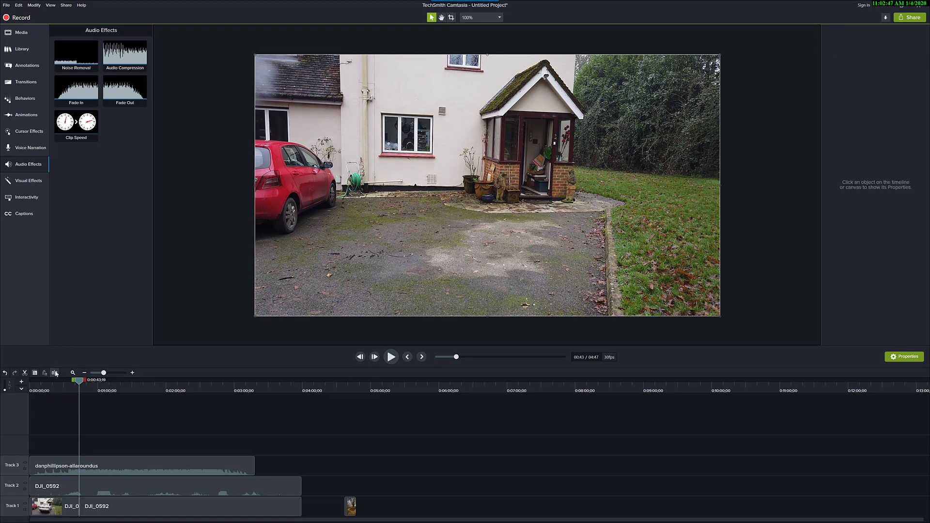
Step: Move the second DJI_0592 video section to about 4:44 and place the _DSC2964-HDR image directly after the first section
{"action": "left_click_drag", "start_coordinate": [148, 506], "coordinate": [249, 509]}
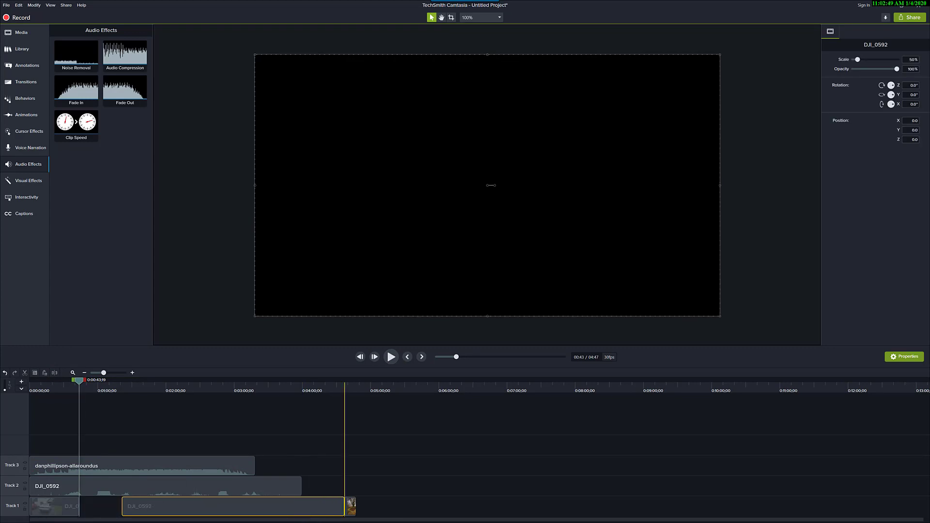
{"action": "left_click_drag", "start_coordinate": [353, 508], "coordinate": [677, 514]}
{"action": "left_click_drag", "start_coordinate": [314, 507], "coordinate": [541, 519]}
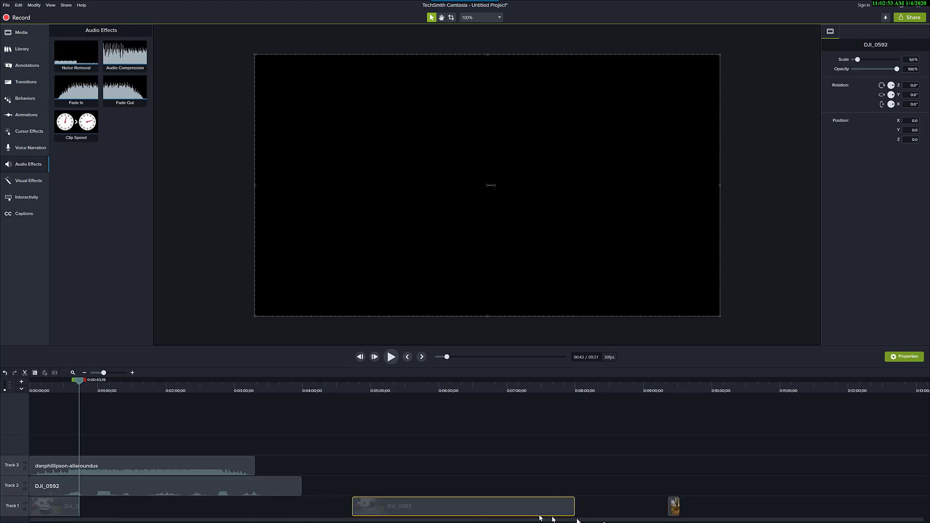
{"action": "left_click_drag", "start_coordinate": [674, 508], "coordinate": [85, 513]}
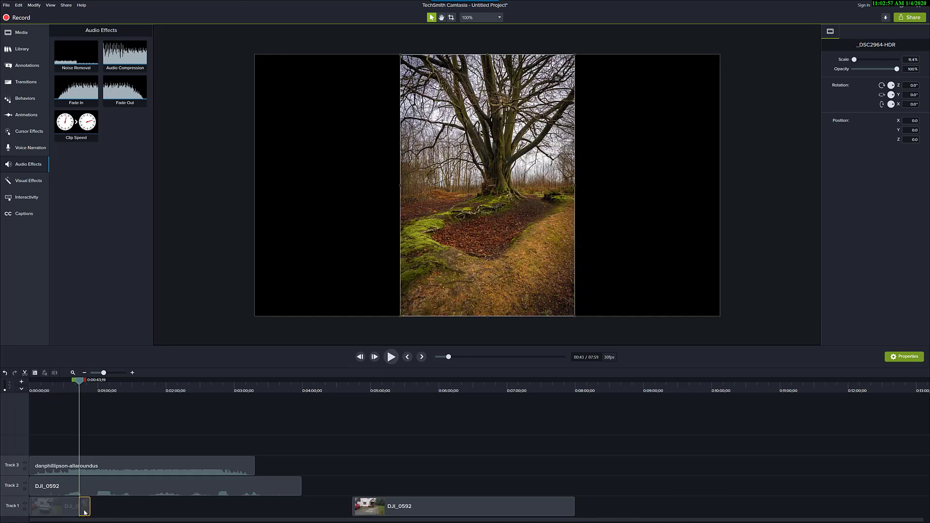
Step: Split the DJI_0592 audio on Track 2 at about 0:43 and align its second section with the moved video section
{"action": "left_click", "coordinate": [92, 508]}
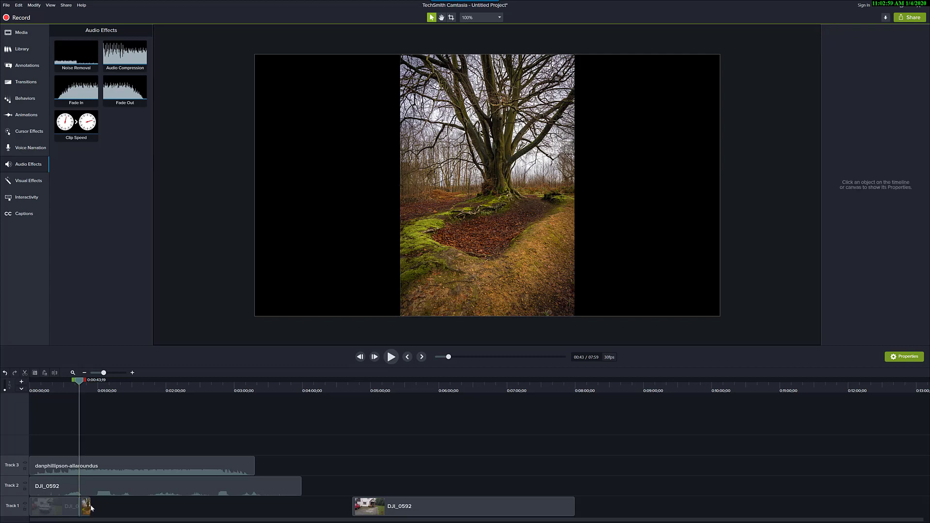
{"action": "left_click", "coordinate": [95, 490]}
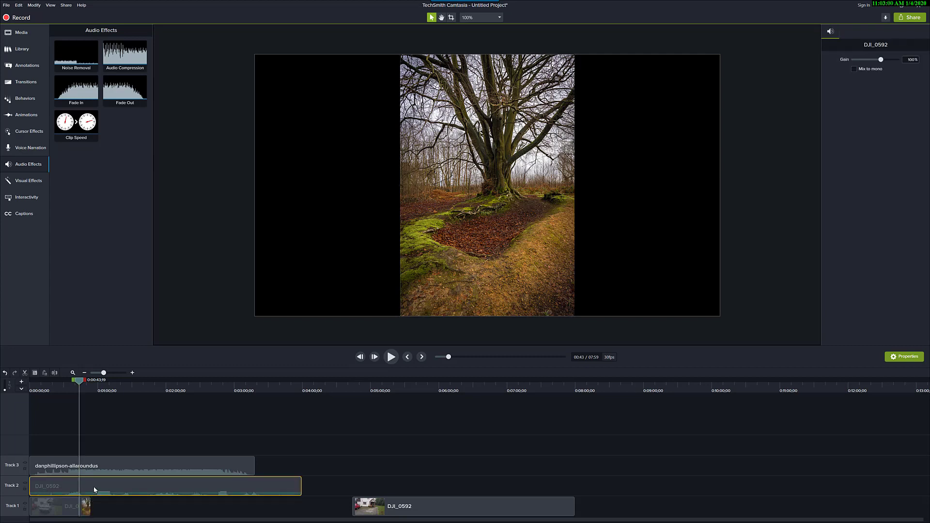
{"action": "left_click", "coordinate": [54, 373]}
{"action": "left_click_drag", "start_coordinate": [139, 489], "coordinate": [301, 492]}
{"action": "left_click_drag", "start_coordinate": [458, 495], "coordinate": [501, 496]}
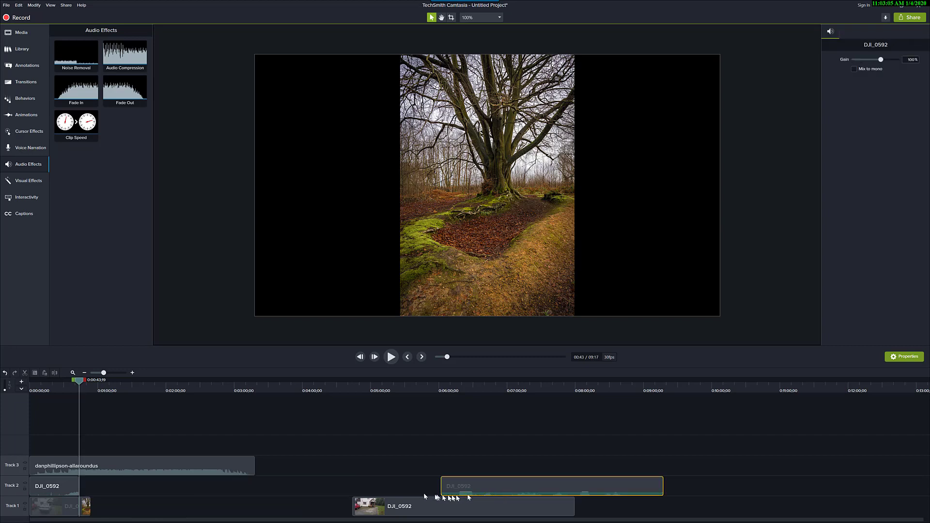
{"action": "left_click_drag", "start_coordinate": [424, 497], "coordinate": [407, 499]}
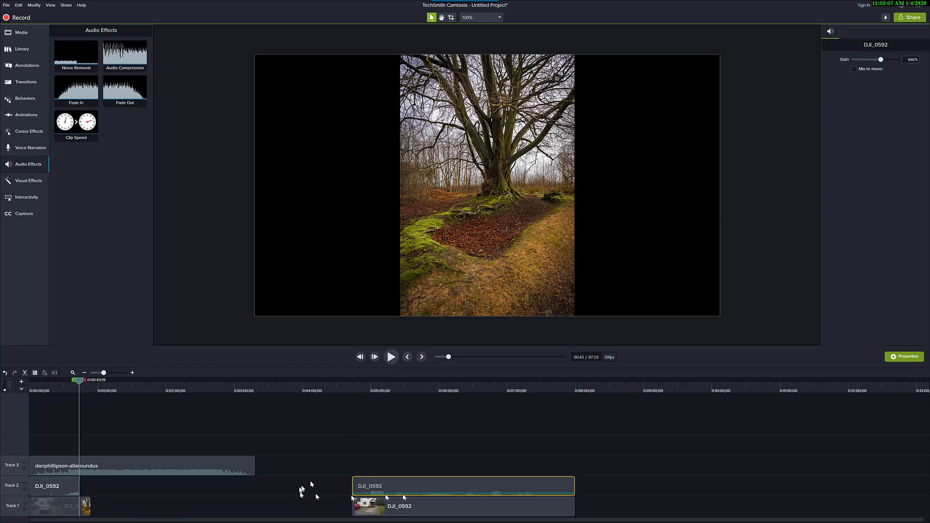
Step: Extend the _DSC2964-HDR image on Track 1 so that it ends at about 2:07
{"action": "left_click", "coordinate": [86, 506]}
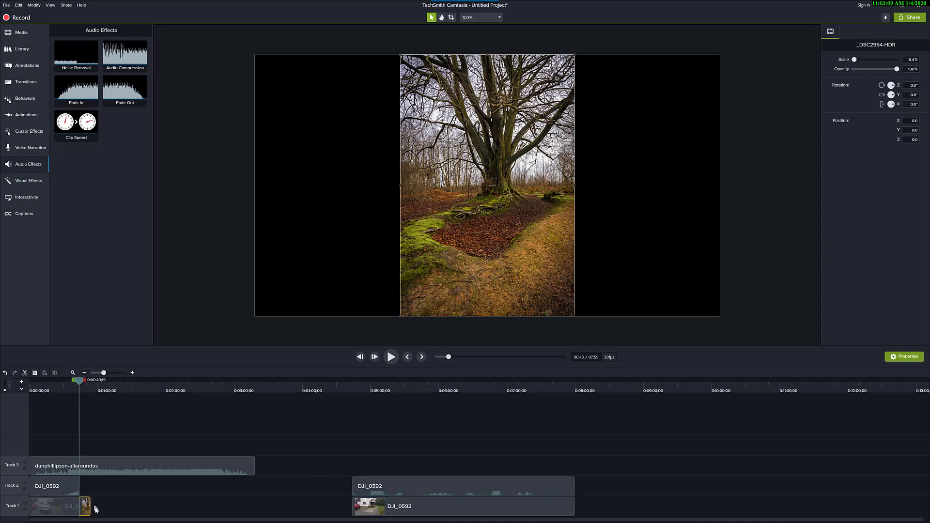
{"action": "left_click", "coordinate": [91, 510]}
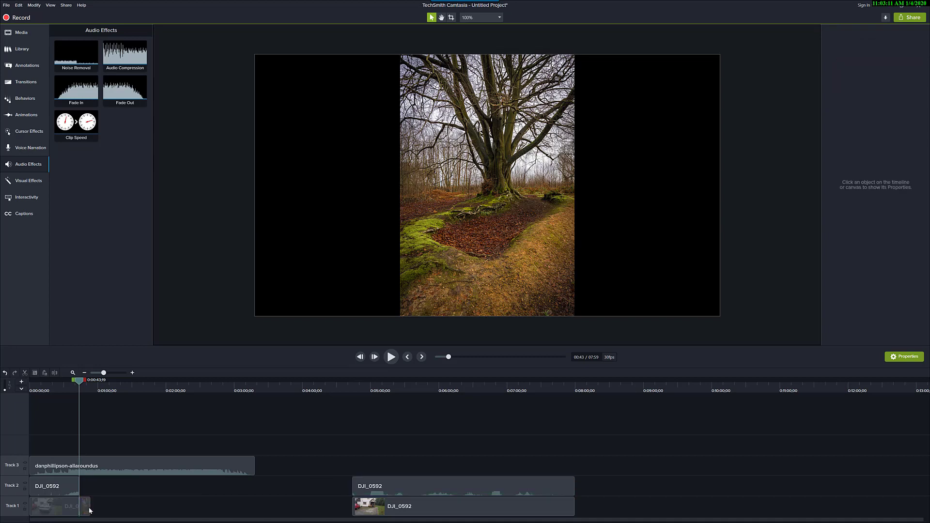
{"action": "left_click", "coordinate": [88, 508]}
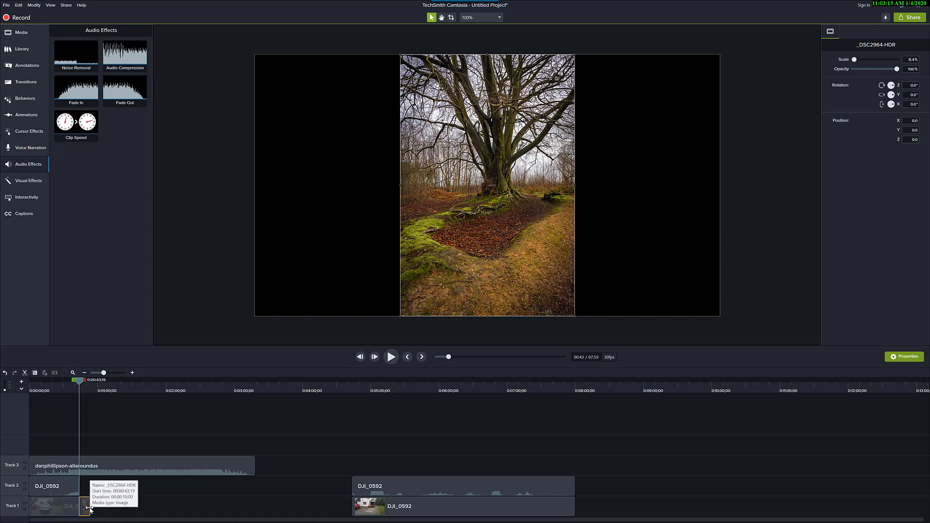
{"action": "left_click_drag", "start_coordinate": [91, 508], "coordinate": [175, 507]}
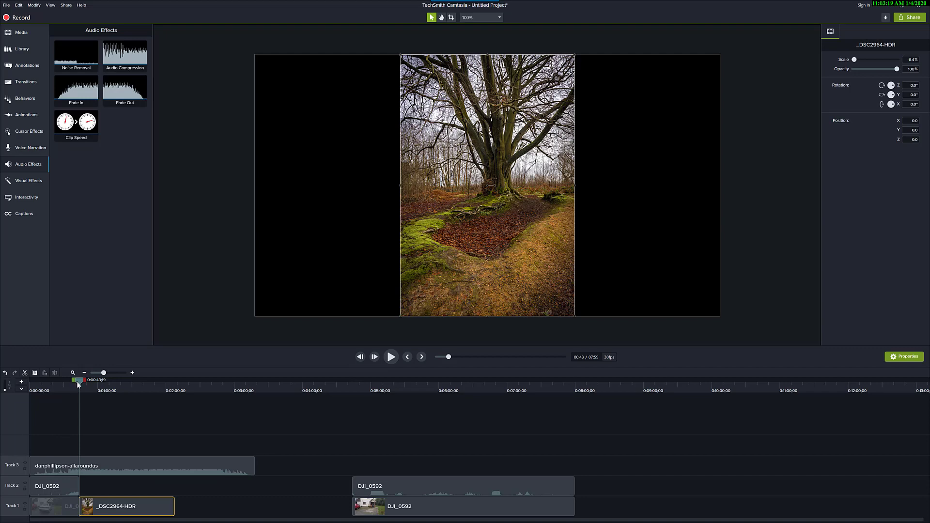
Step: Play the timeline from about 0:37 to 0:48 to review the cut from the DJI_0592 video to the _DSC2964-HDR image
{"action": "left_click_drag", "start_coordinate": [78, 385], "coordinate": [71, 386]}
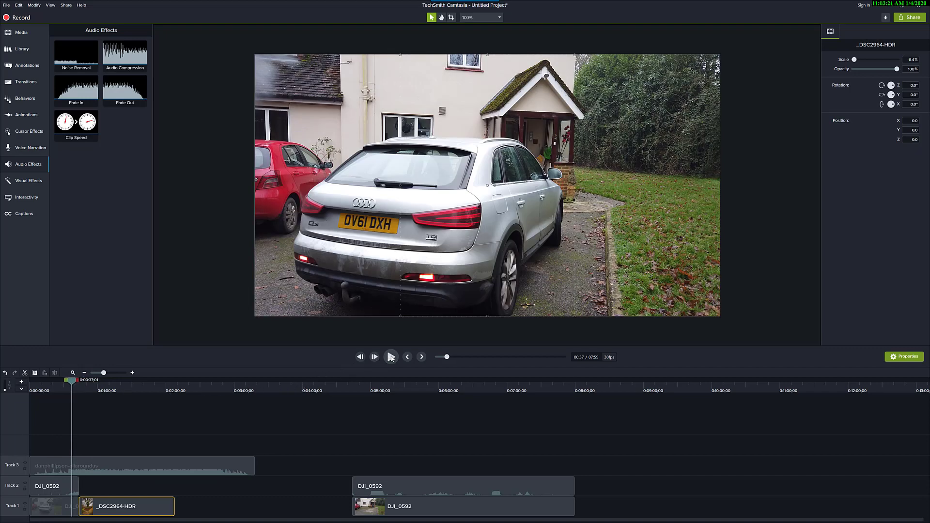
{"action": "left_click", "coordinate": [391, 357]}
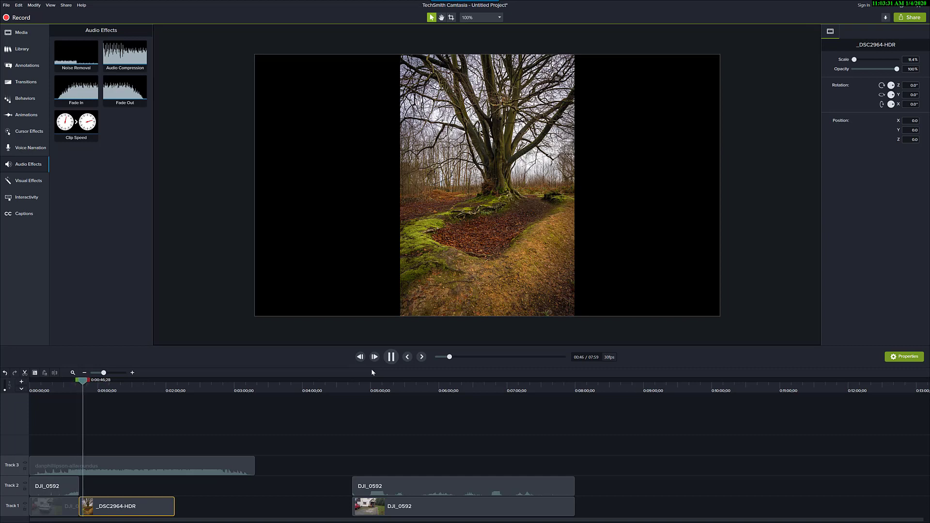
{"action": "left_click", "coordinate": [391, 357]}
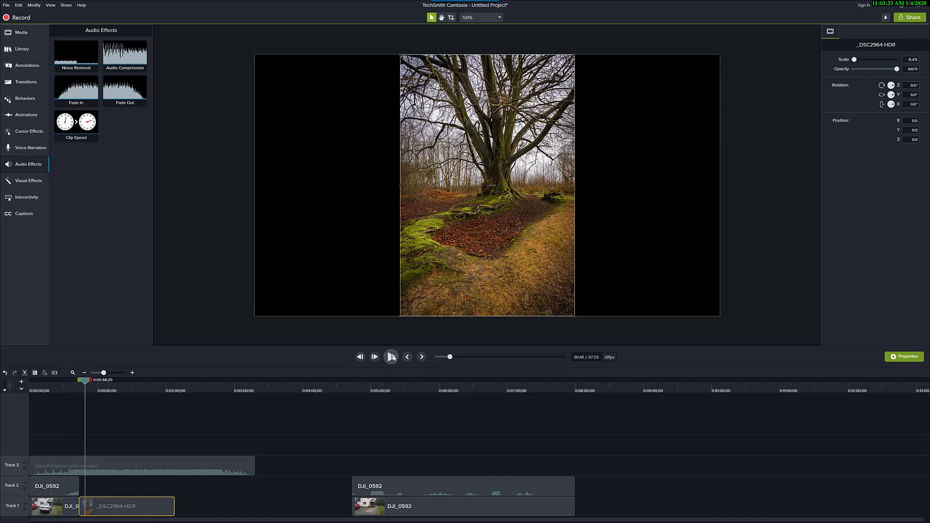
Step: Add a Fade transition to the _DSC2964-HDR image and lengthen the one at its start to about 3.6 seconds
{"action": "left_click", "coordinate": [27, 82]}
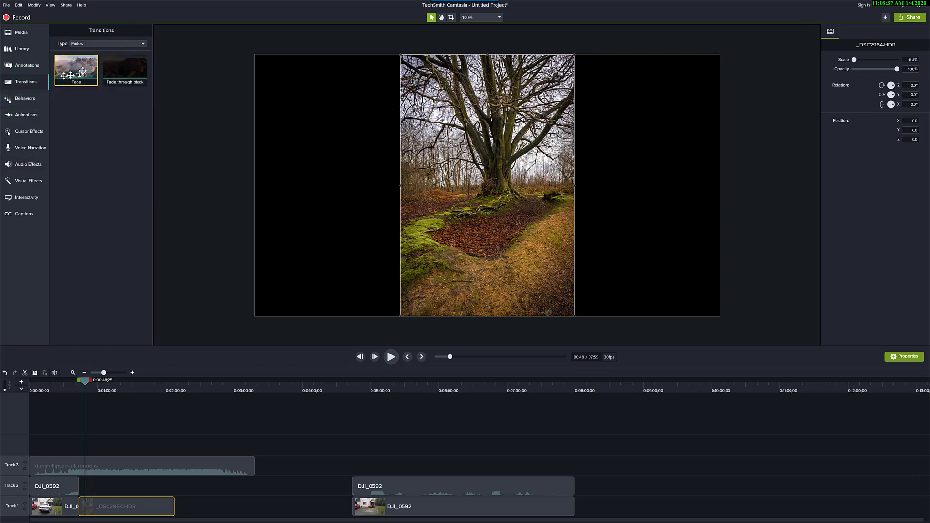
{"action": "left_click_drag", "start_coordinate": [78, 71], "coordinate": [112, 504]}
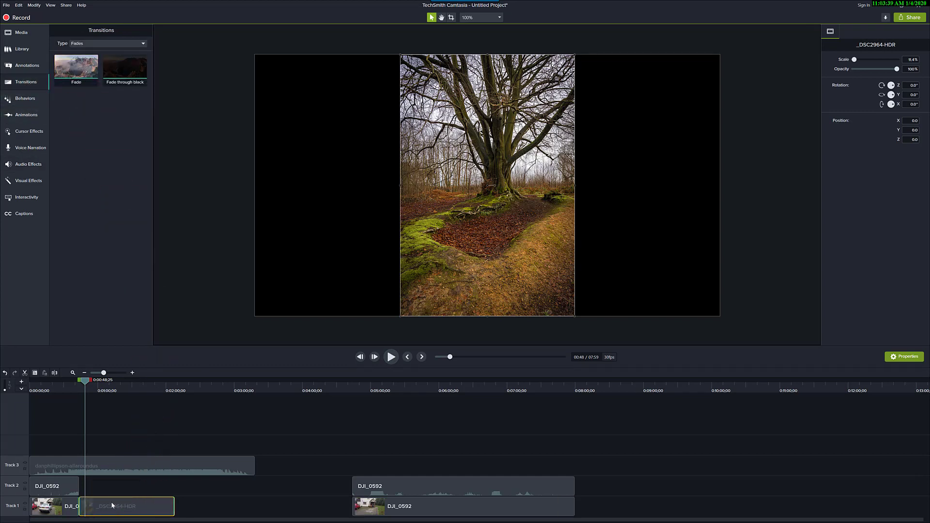
{"action": "left_click", "coordinate": [111, 373]}
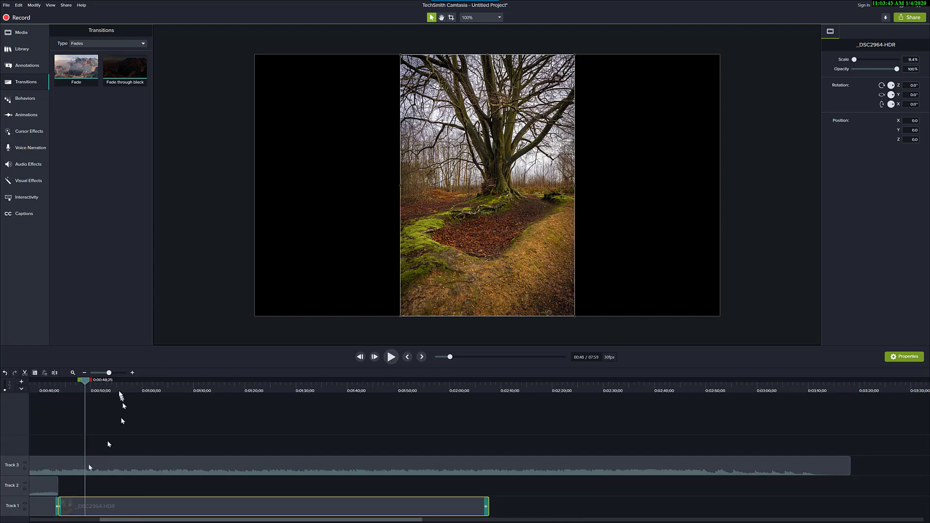
{"action": "left_click", "coordinate": [115, 373]}
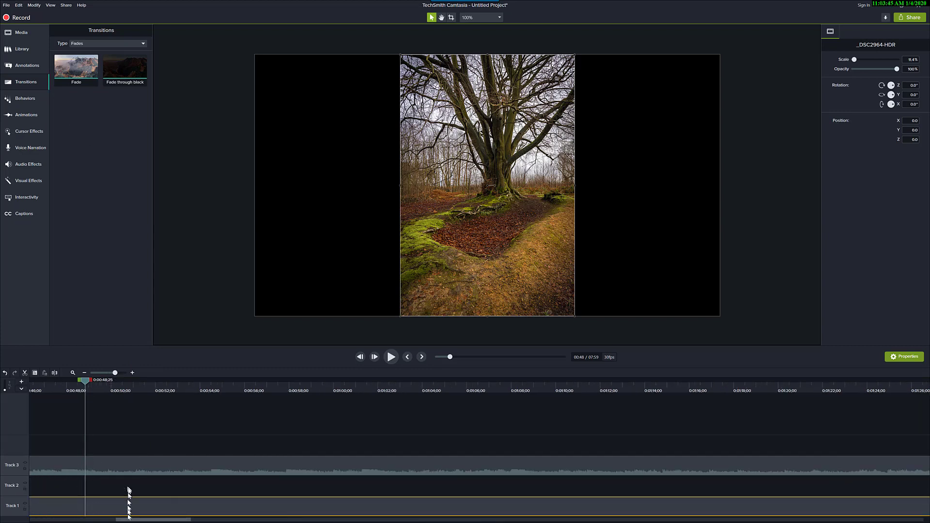
{"action": "left_click_drag", "start_coordinate": [120, 521], "coordinate": [90, 521]}
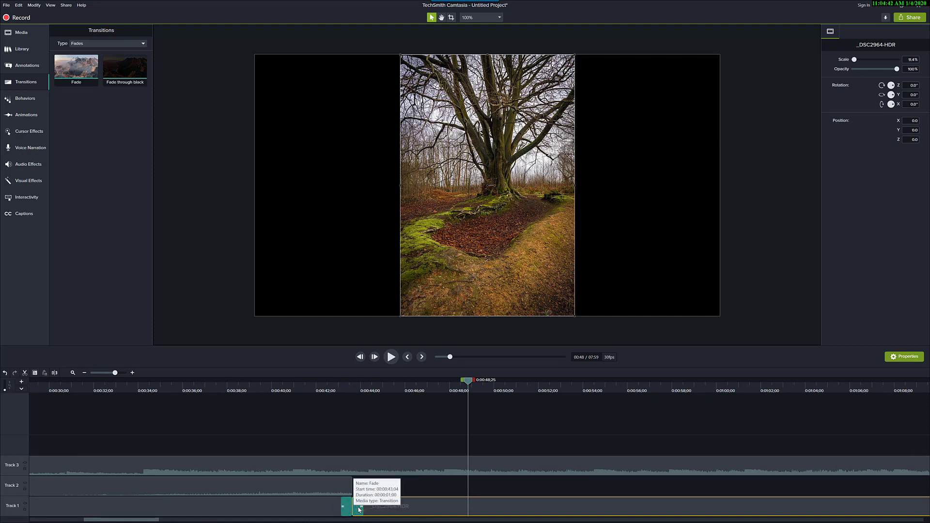
{"action": "left_click_drag", "start_coordinate": [361, 507], "coordinate": [392, 508]}
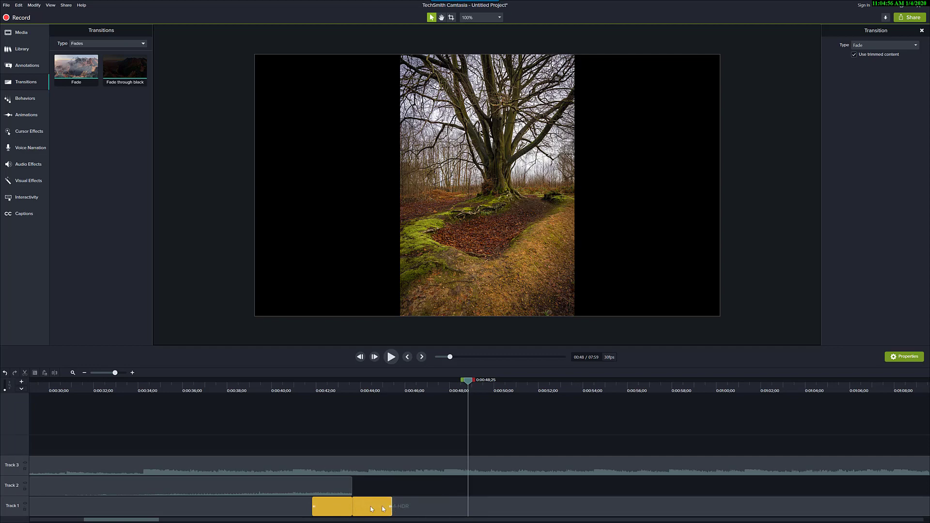
Step: Play the lengthened Fade transition between the DJI_0592 video and the _DSC2964-HDR image, stopping at about 1:06
{"action": "left_click_drag", "start_coordinate": [388, 381], "coordinate": [265, 386]}
{"action": "left_click", "coordinate": [392, 357]}
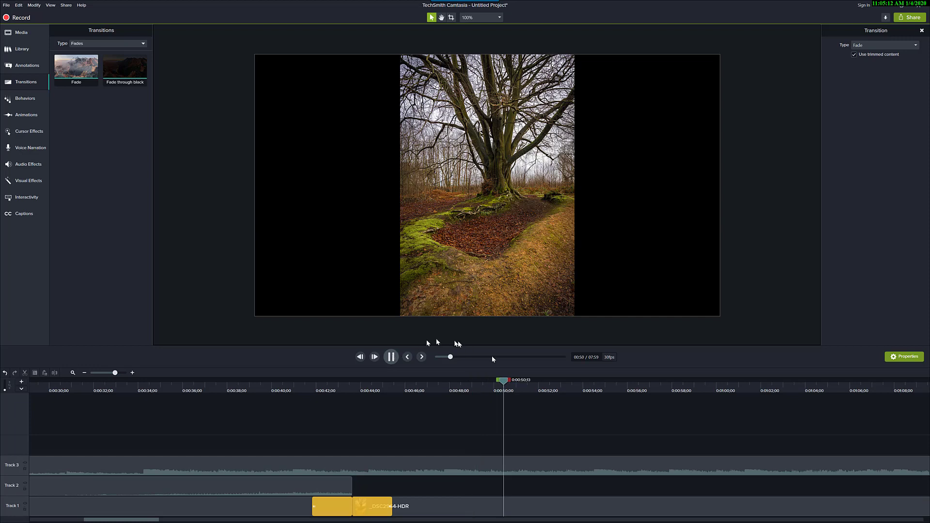
{"action": "left_click", "coordinate": [105, 373]}
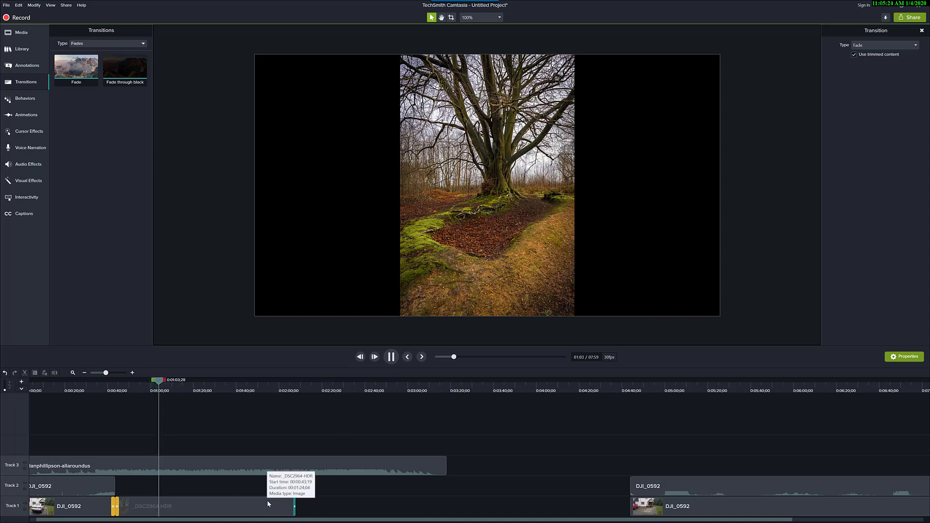
{"action": "left_click", "coordinate": [390, 357]}
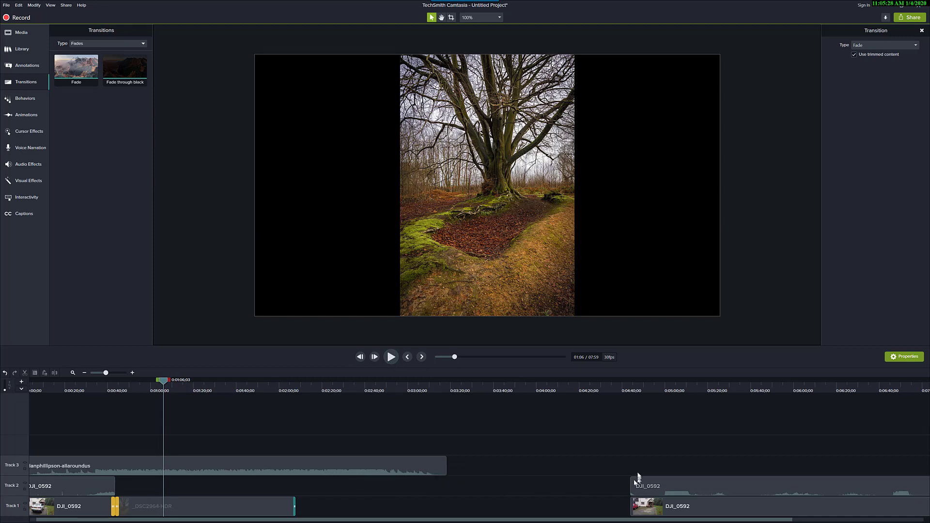
Step: Shorten the _DSC2964-HDR image to end at about 1:05 and move the second DJI_0592 video and audio sections to start there
{"action": "left_click_drag", "start_coordinate": [610, 464], "coordinate": [170, 510]}
{"action": "left_click", "coordinate": [288, 507]}
{"action": "left_click_drag", "start_coordinate": [287, 483], "coordinate": [242, 499]}
Step: Play the rearranged timeline from about 0:39 to 0:58 to review the fade into the image
{"action": "left_click_drag", "start_coordinate": [164, 383], "coordinate": [107, 401]}
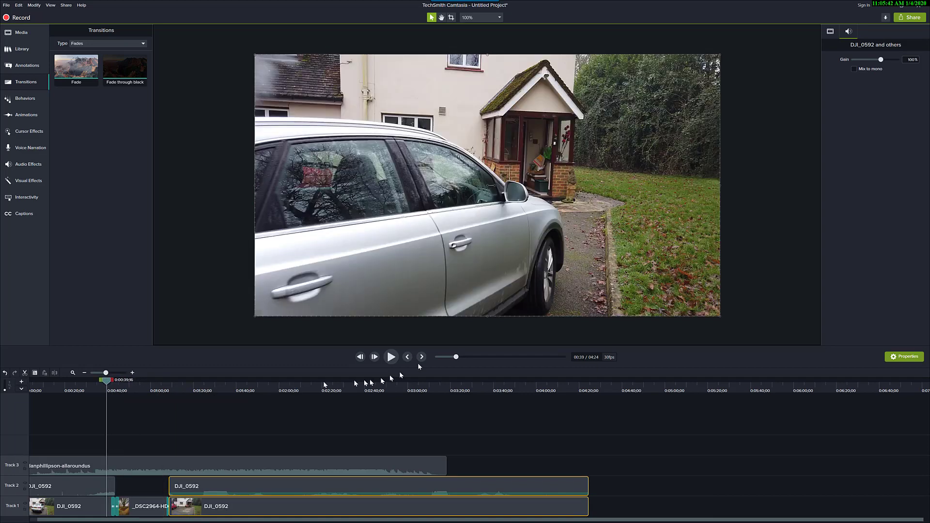
{"action": "left_click", "coordinate": [391, 357]}
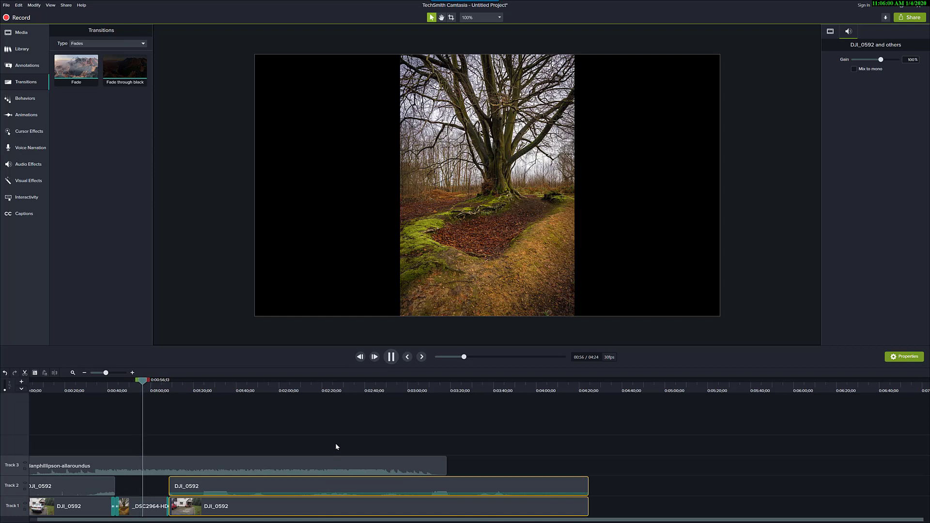
{"action": "left_click", "coordinate": [391, 357]}
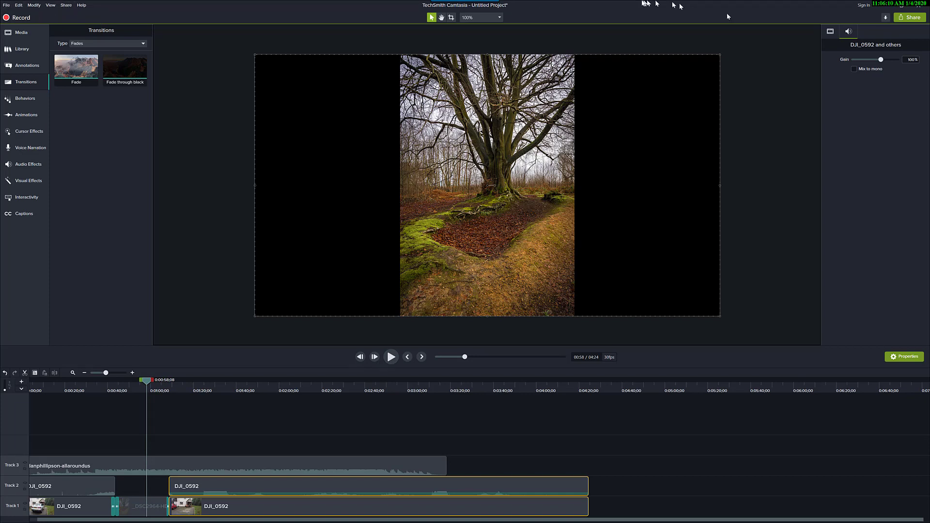
Step: Produce the project for upload to YouTube with the title "TEST VID 1" and start rendering
{"action": "left_click", "coordinate": [907, 18]}
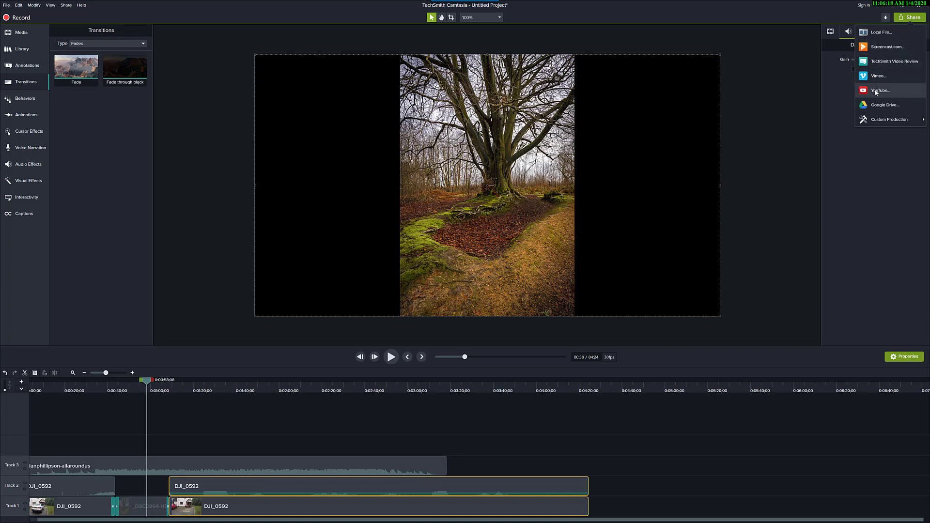
{"action": "left_click", "coordinate": [876, 91]}
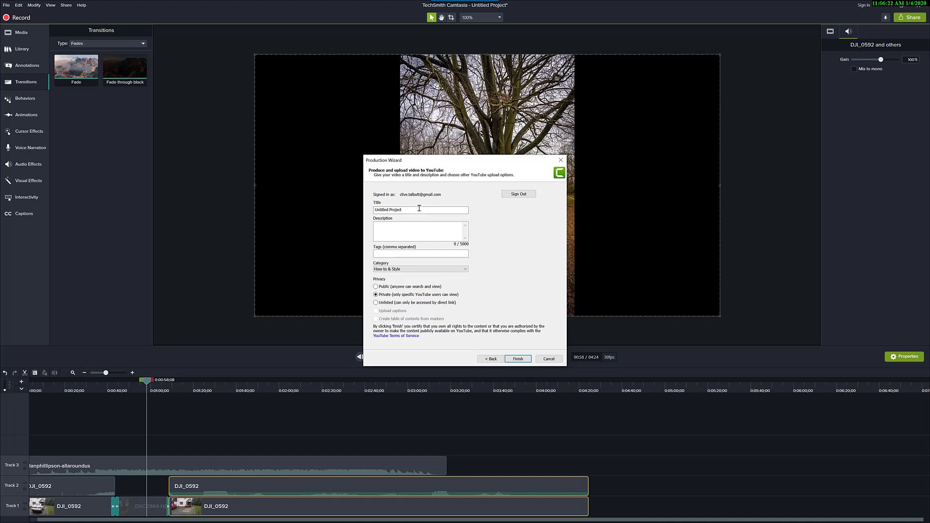
{"action": "left_click_drag", "start_coordinate": [406, 208], "coordinate": [353, 212]}
{"action": "type", "text": "TEST VID 1"}
{"action": "left_click", "coordinate": [402, 229]}
{"action": "left_click", "coordinate": [403, 253]}
{"action": "left_click", "coordinate": [520, 362]}
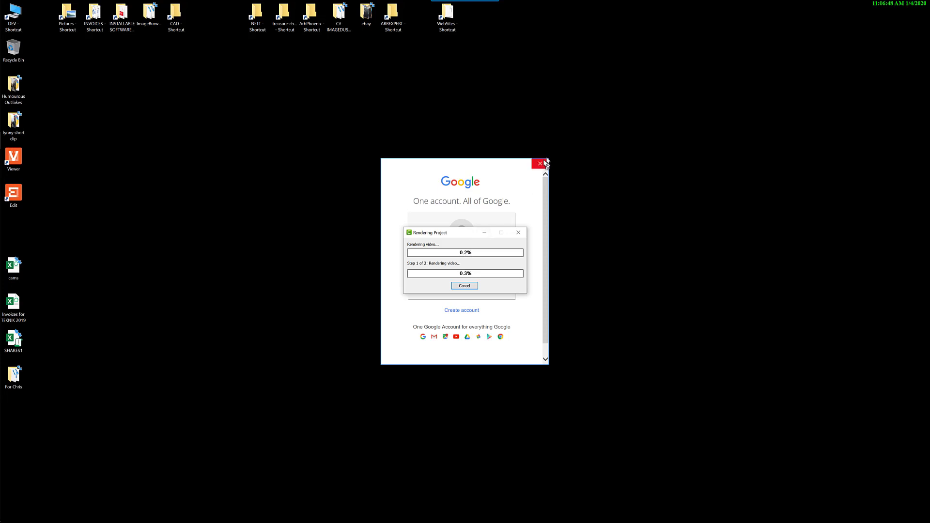
Step: Move the Google account window away from the rendering progress dialog
{"action": "left_click", "coordinate": [509, 166]}
{"action": "left_click_drag", "start_coordinate": [611, 222], "coordinate": [485, 522]}
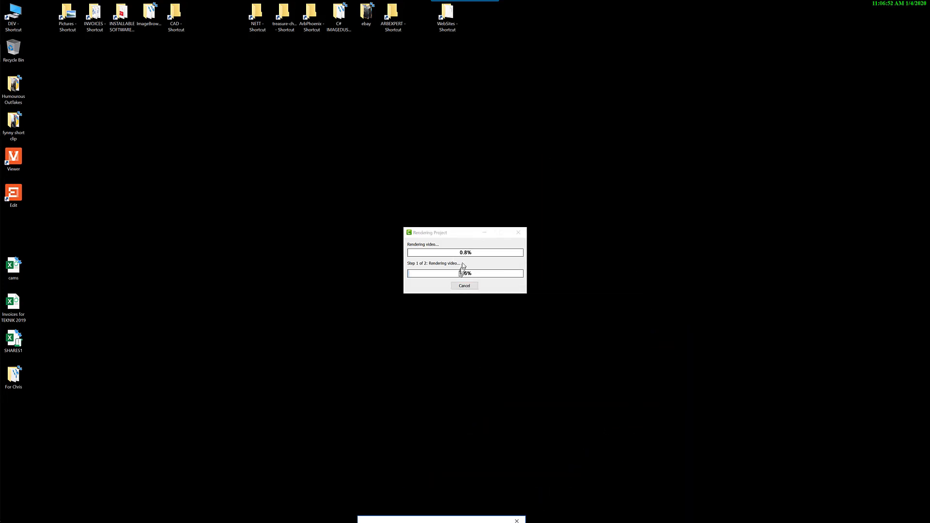